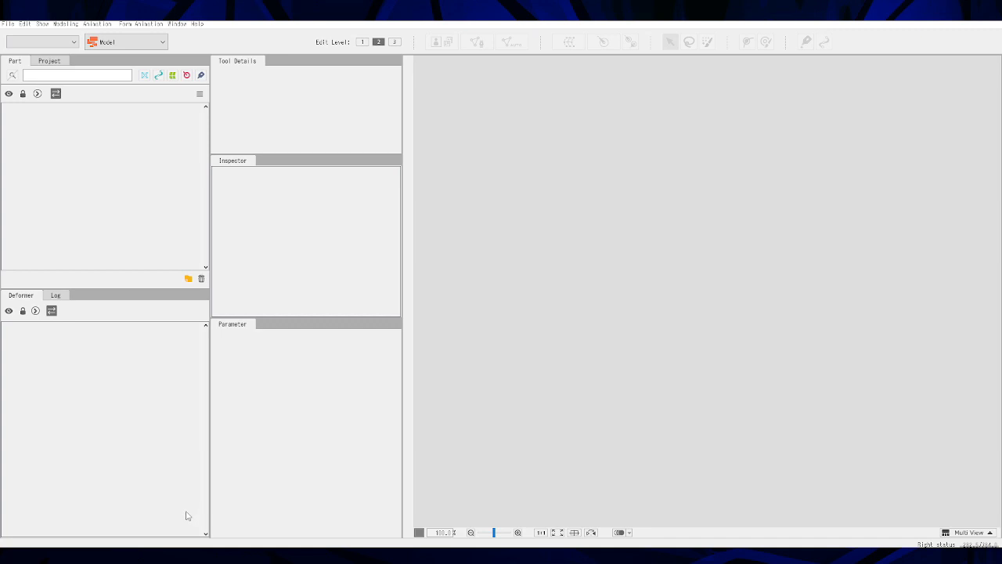
# - Import BeginnersTutorial2023Merged.psd from the Silly Dilly Doodles Stream folder into the modeling workspace
pyautogui.moveTo(115, 554)
pyautogui.click(115, 513)
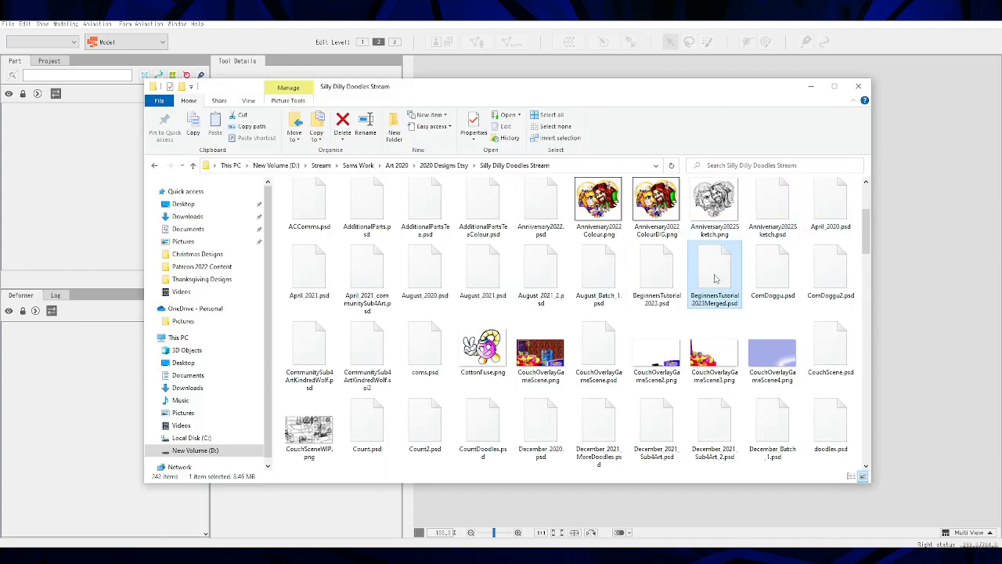
pyautogui.moveTo(762, 93); pyautogui.dragTo(605, 126)
pyautogui.moveTo(553, 313); pyautogui.dragTo(663, 483)
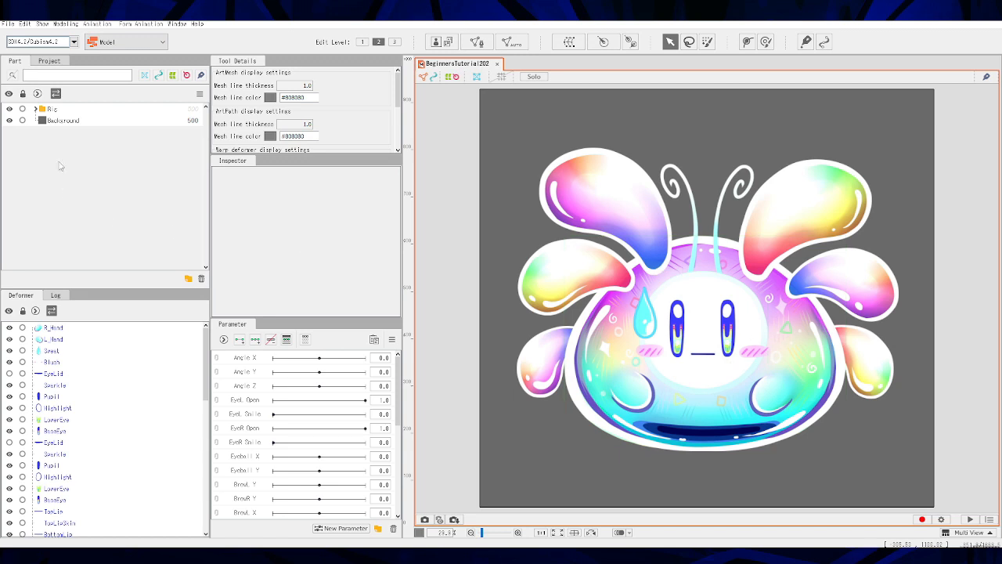
# - Delete the Background layer from the imported model
pyautogui.click(64, 122)
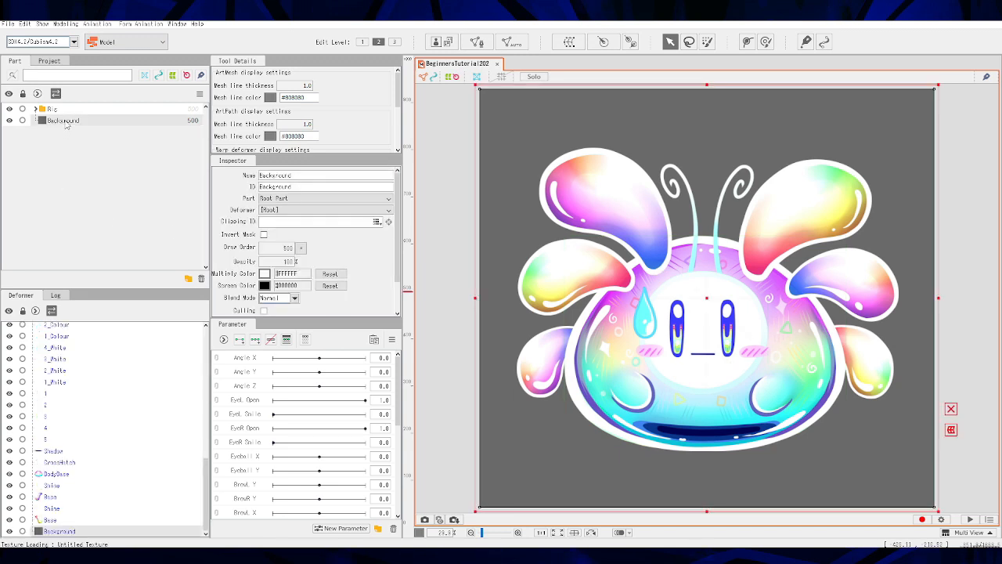
pyautogui.click(201, 280)
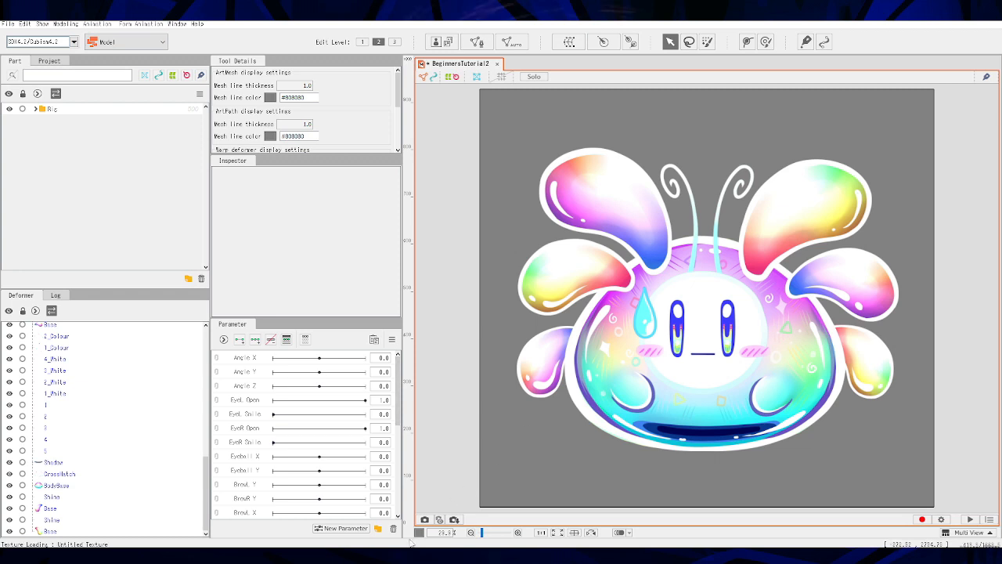
# - Try a canvas background alpha of 0% and restore it to 100%, keeping the grey colour
pyautogui.click(420, 533)
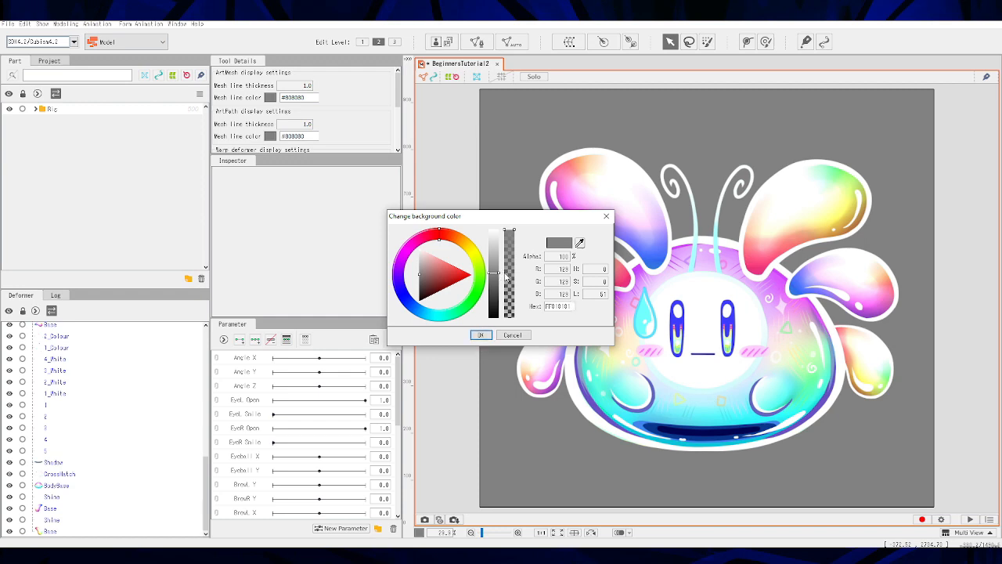
pyautogui.moveTo(510, 232); pyautogui.dragTo(515, 319)
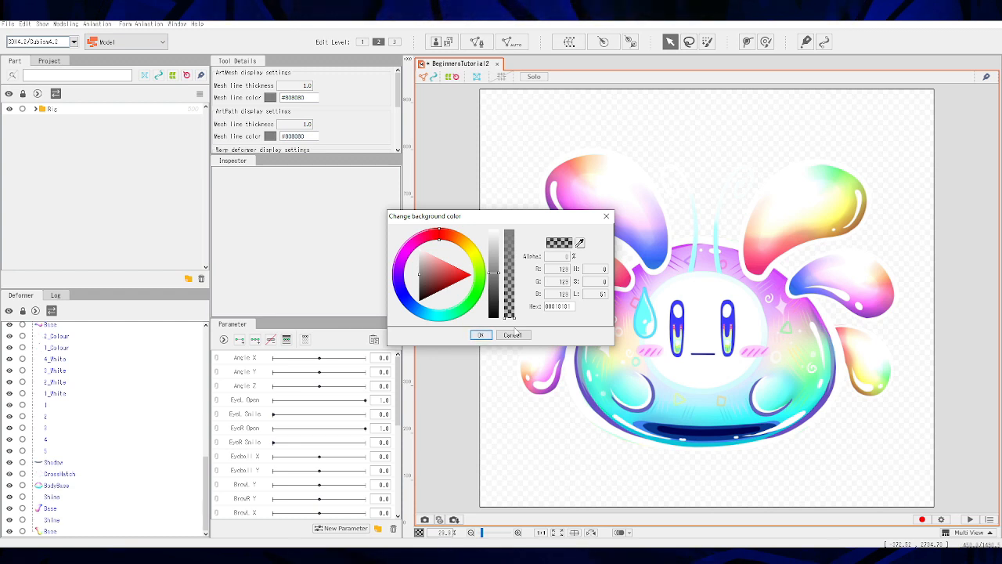
pyautogui.moveTo(514, 317); pyautogui.dragTo(516, 229)
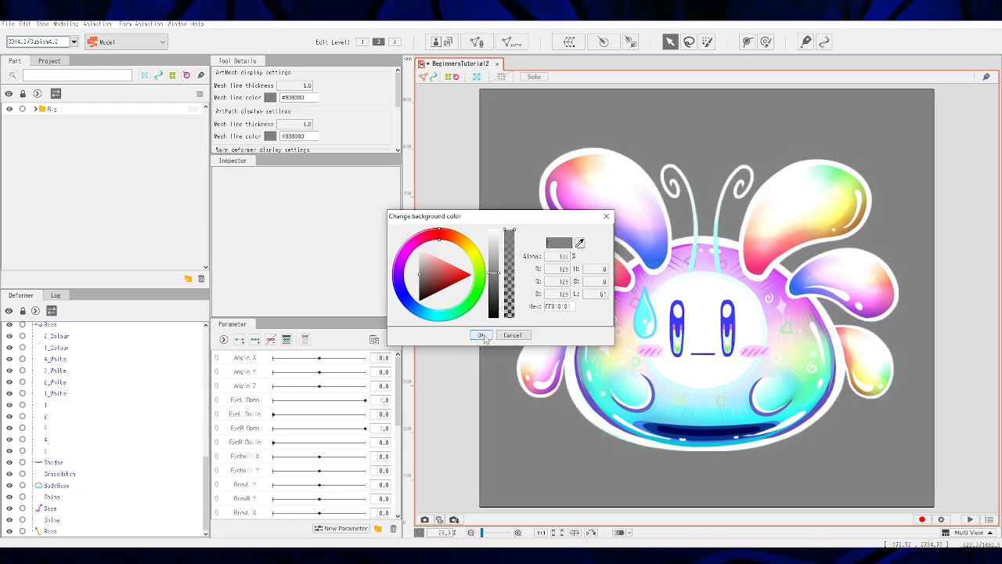
pyautogui.click(485, 335)
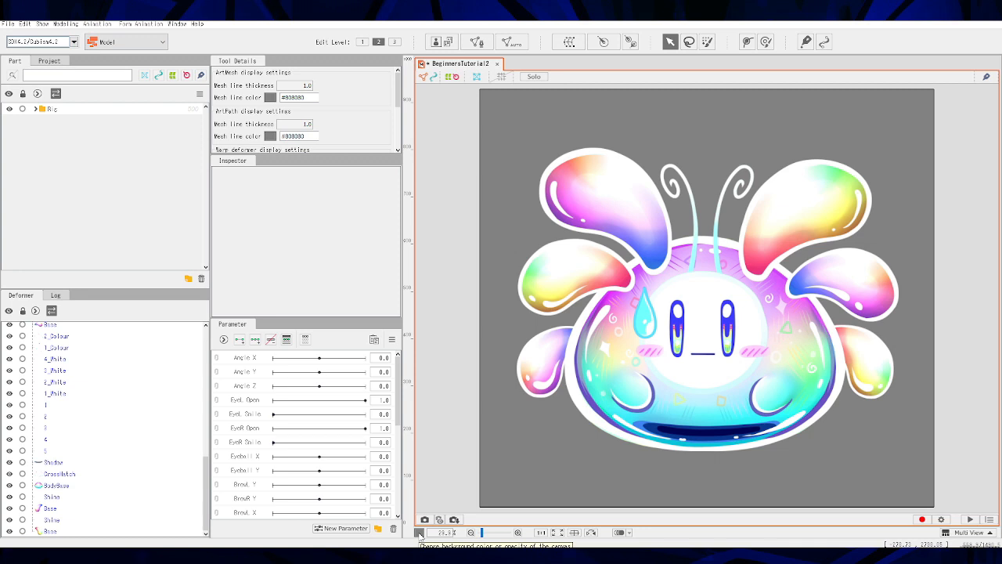
pyautogui.click(420, 533)
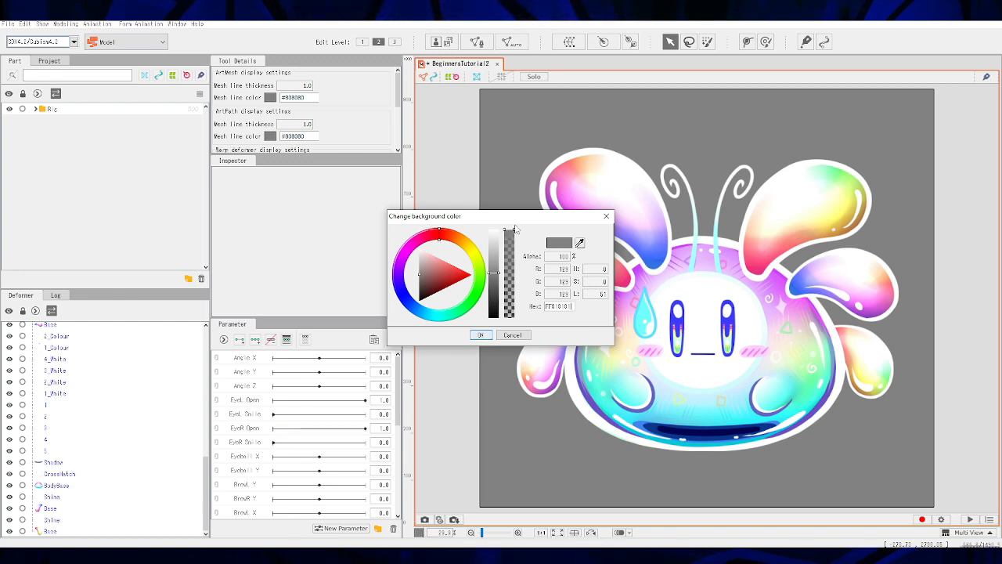
pyautogui.moveTo(514, 233); pyautogui.dragTo(521, 210)
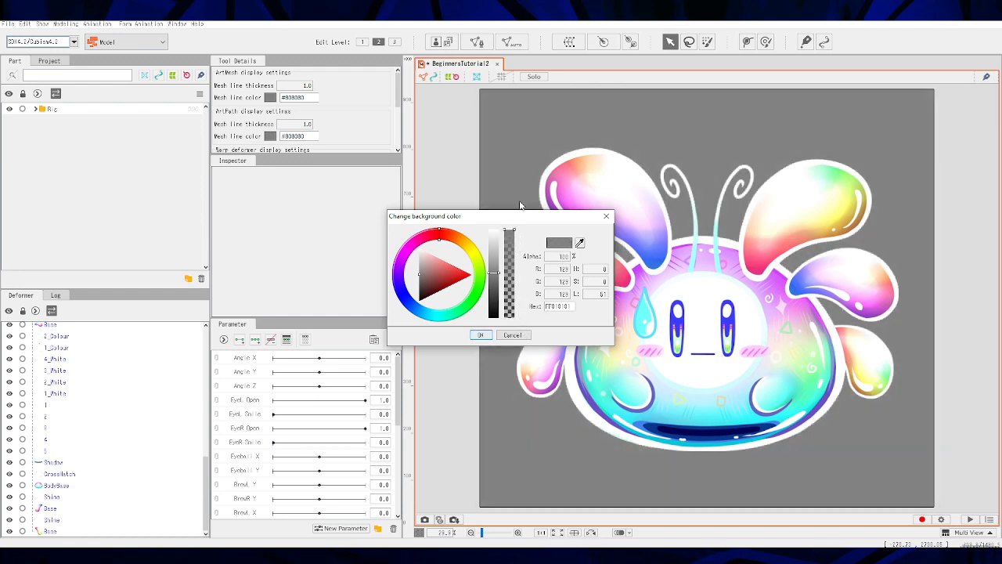
pyautogui.click(480, 335)
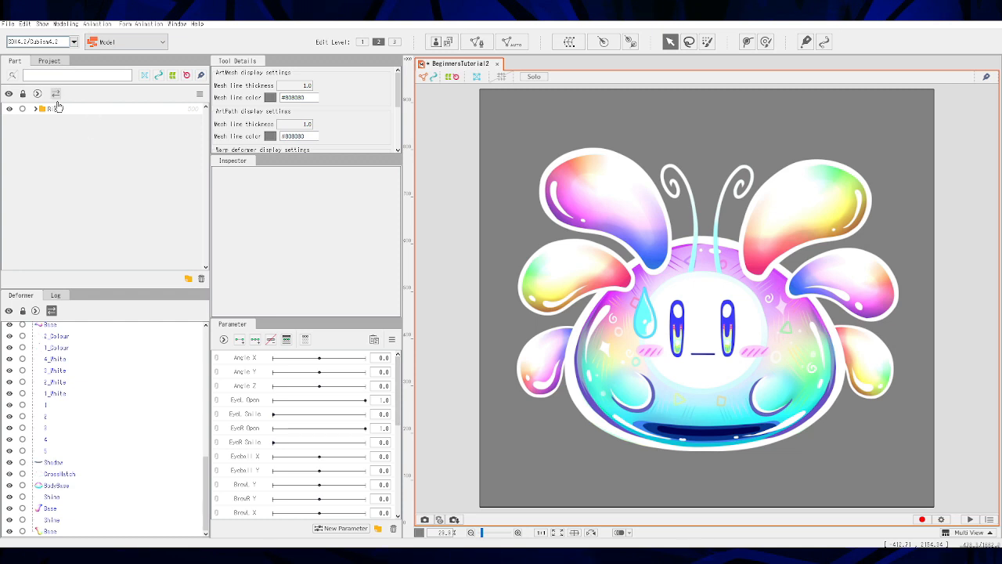
# - Expand the Rig, MainBody, Hands, Body and BeanBack folders to examine the model's part hierarchy
pyautogui.click(34, 110)
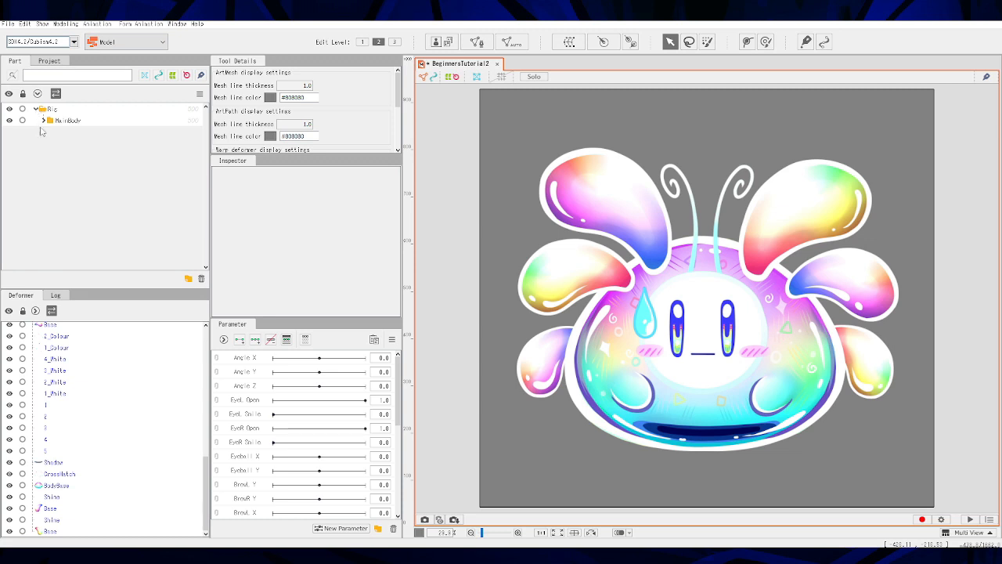
pyautogui.click(44, 120)
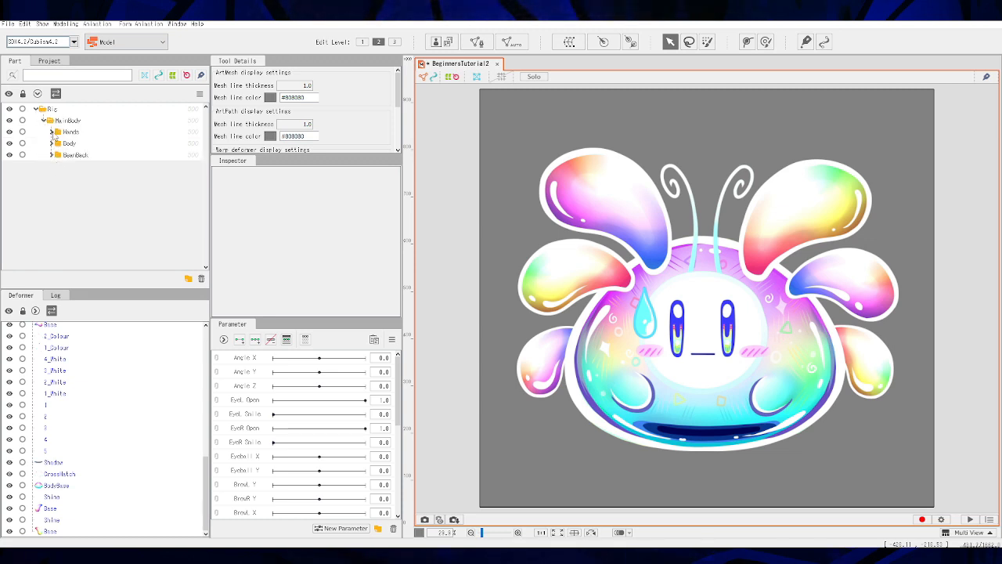
pyautogui.click(51, 132)
pyautogui.click(51, 166)
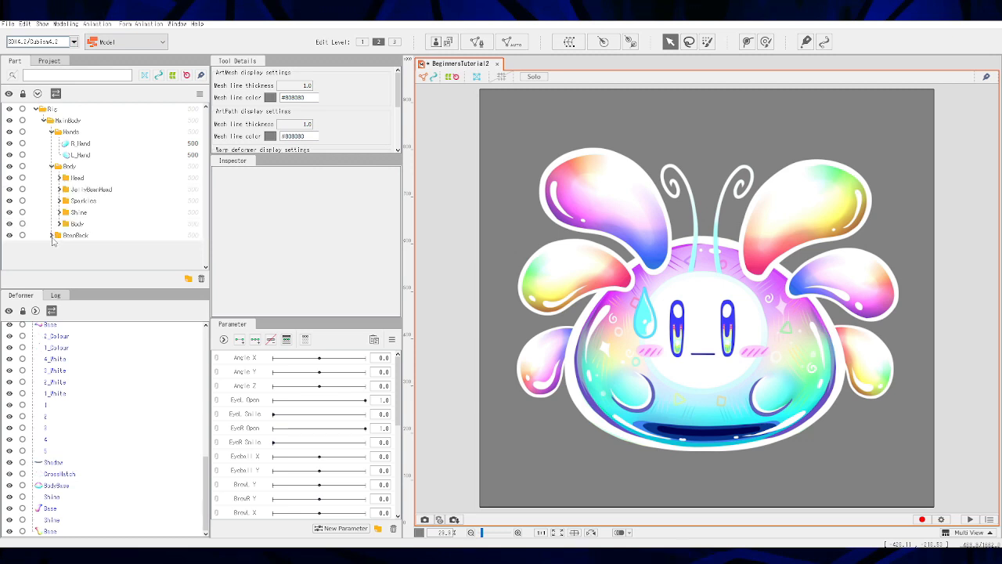
pyautogui.click(52, 235)
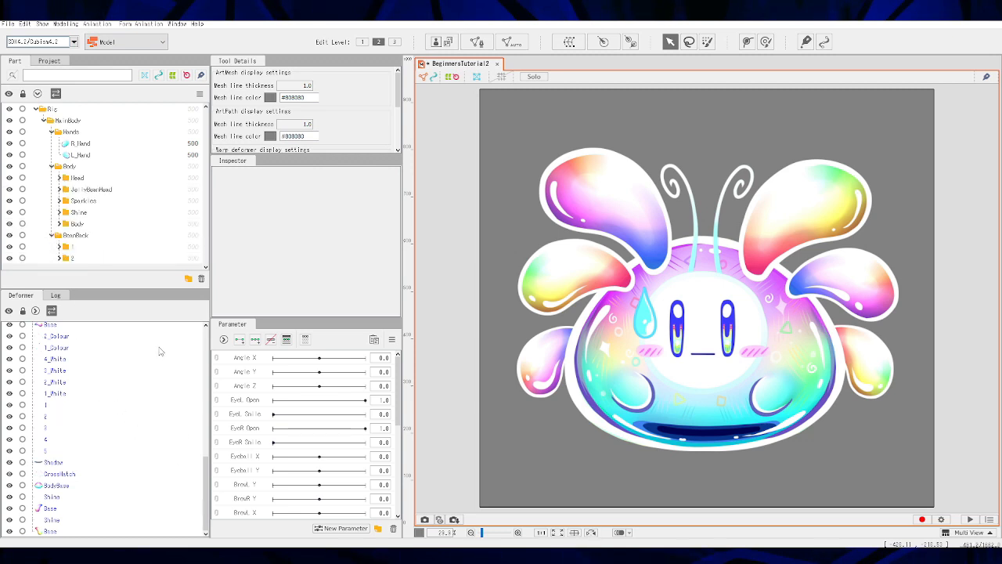
# - Adjust the workspace layout by slightly narrowing the part and deformer lists and making the tool details area taller
pyautogui.moveTo(210, 332); pyautogui.dragTo(225, 330)
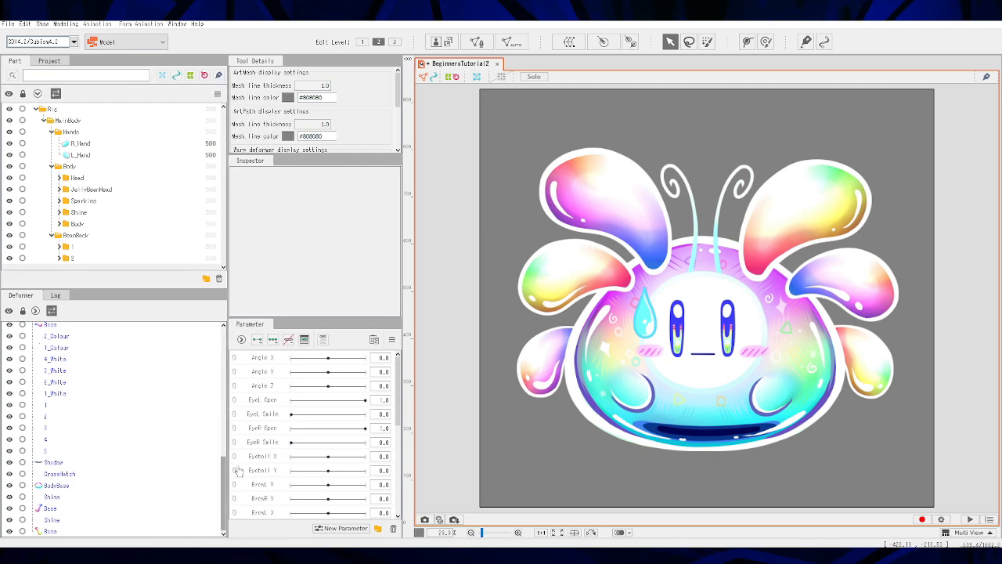
pyautogui.moveTo(224, 477); pyautogui.dragTo(225, 339)
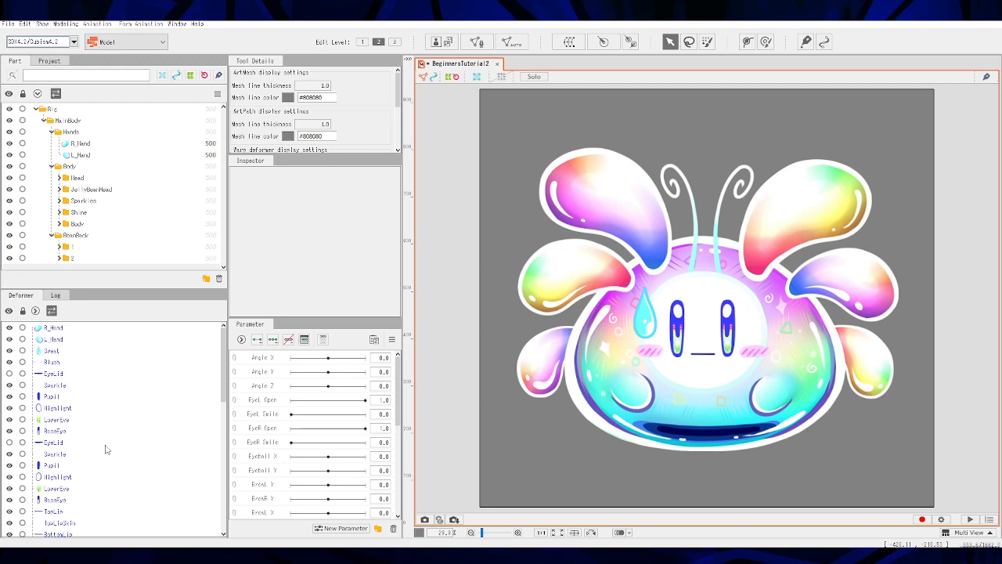
pyautogui.moveTo(228, 336); pyautogui.dragTo(207, 332)
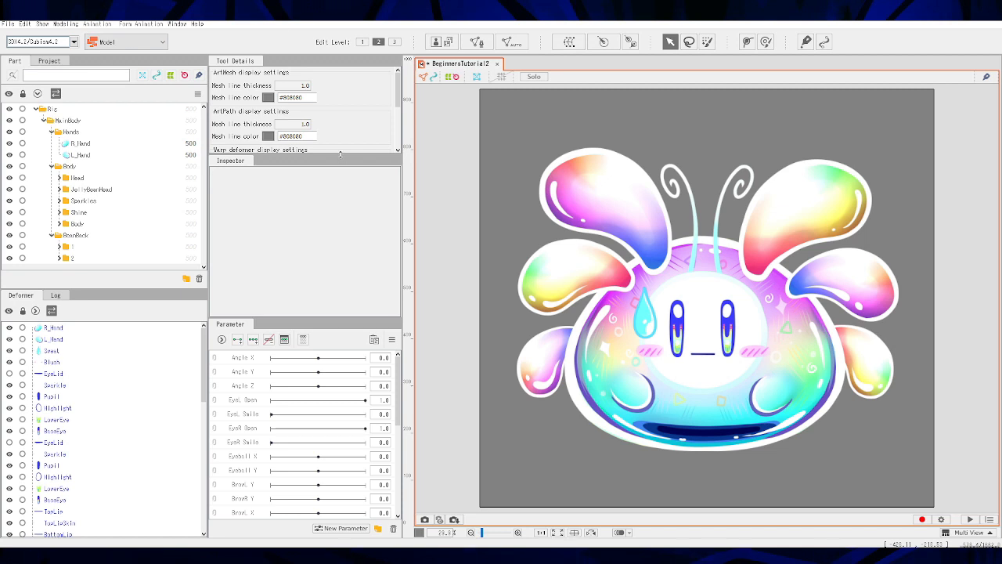
pyautogui.moveTo(345, 156); pyautogui.dragTo(345, 183)
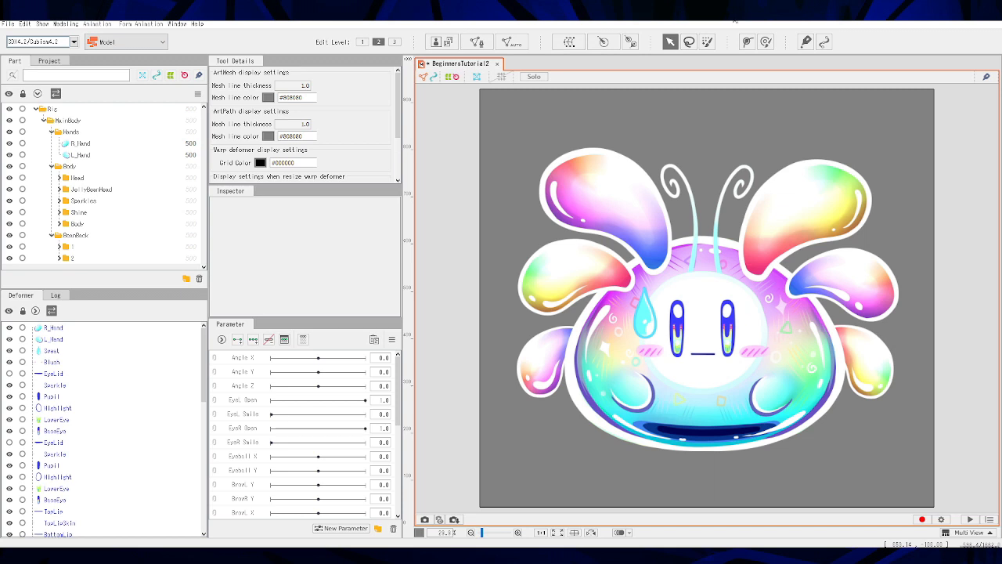
# - Try the Deform Path edit and Glue tools, dismissing the glue information dialog
pyautogui.click(749, 44)
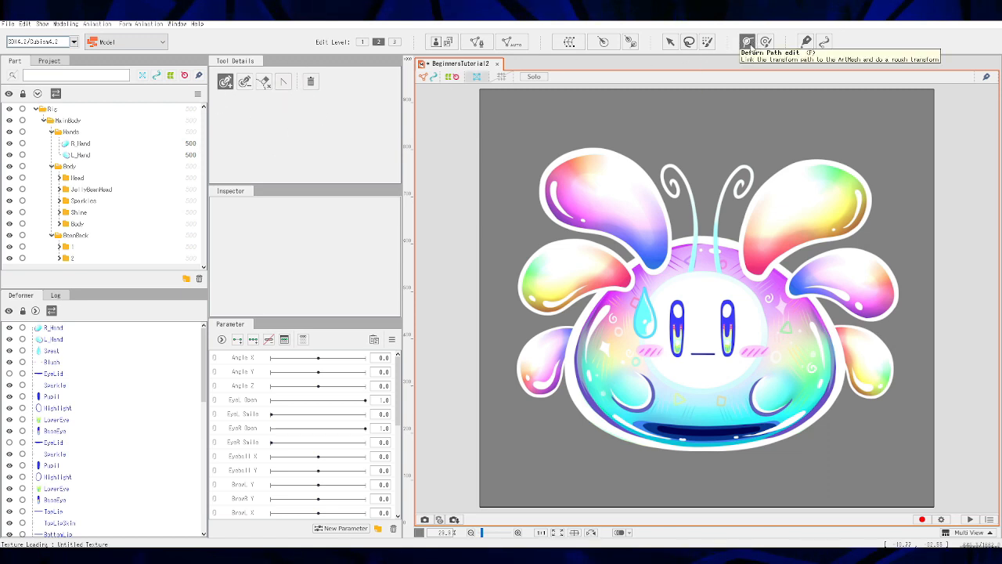
pyautogui.click(802, 43)
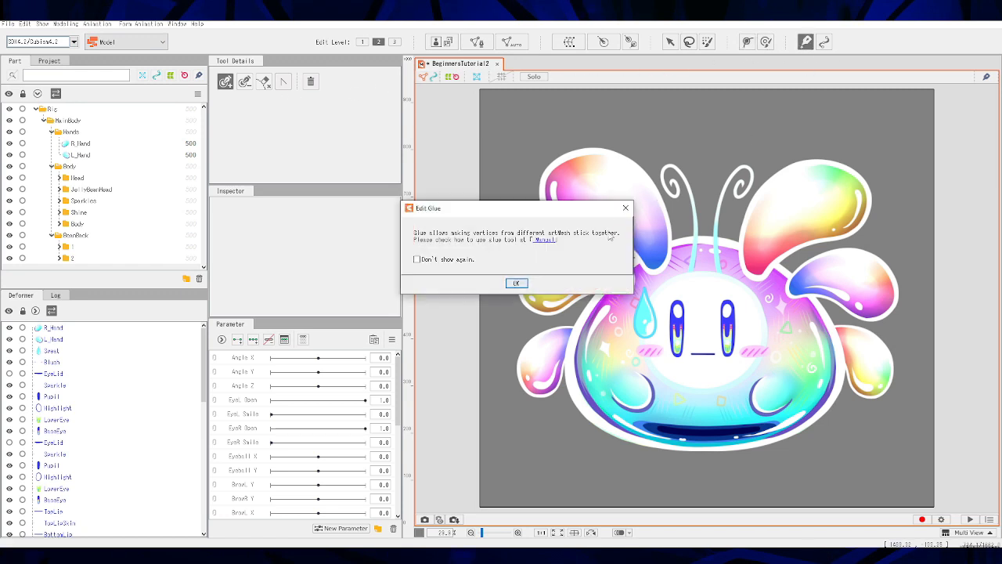
pyautogui.click(623, 208)
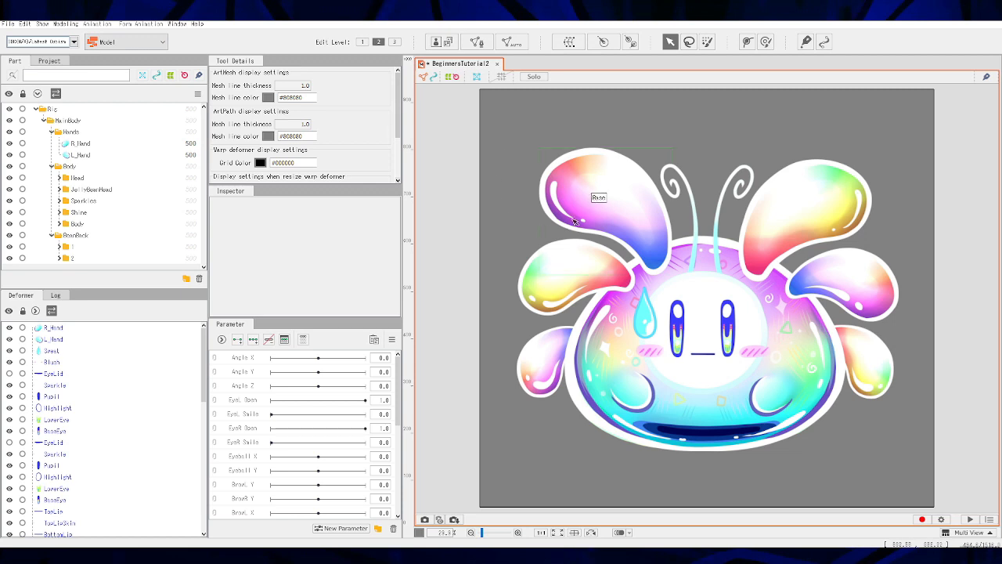
# - Select the Base mesh of the character's upper-left jelly bean and examine its name, ID and parent part options, keeping part 1
pyautogui.click(598, 190)
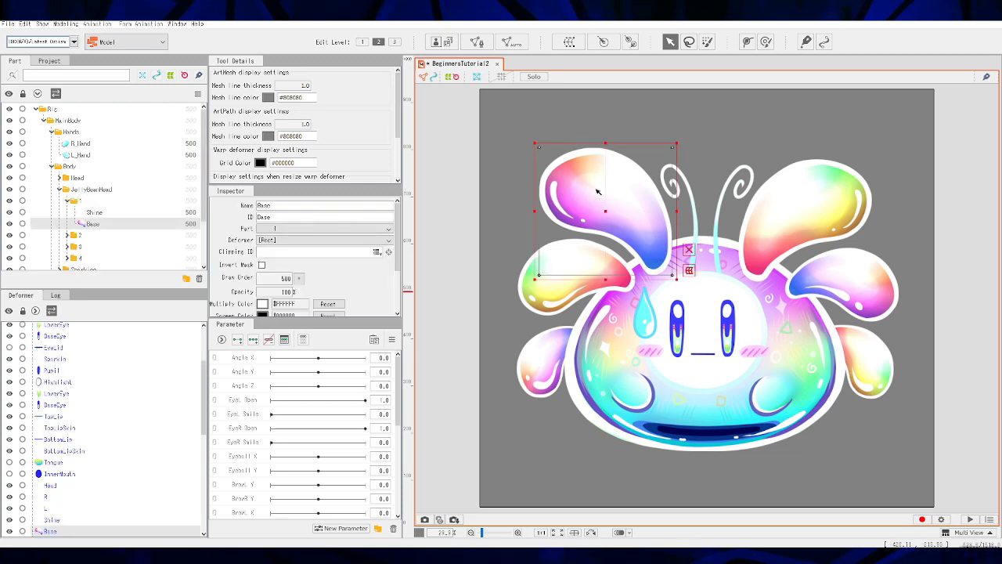
pyautogui.doubleClick(281, 205)
pyautogui.doubleClick(297, 217)
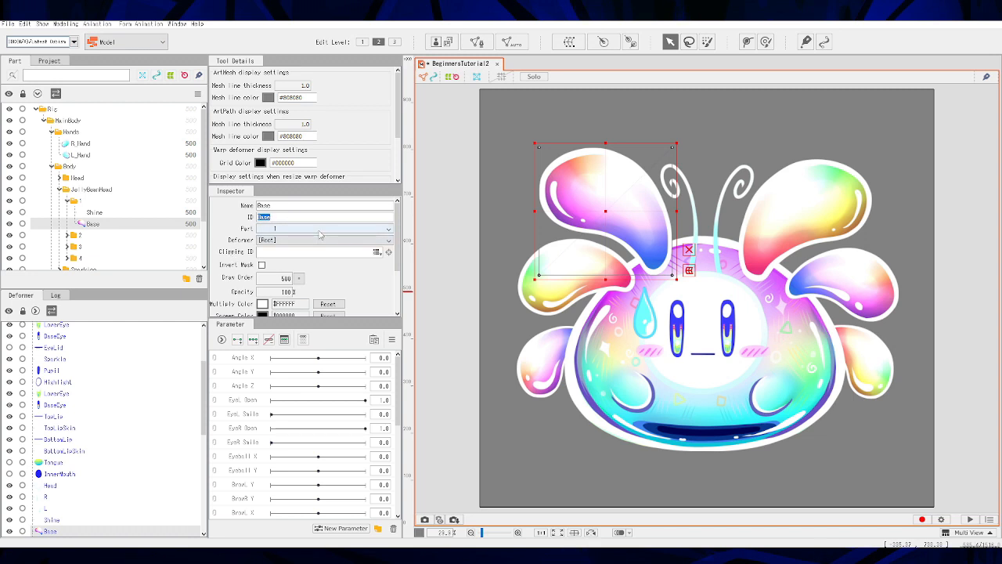
pyautogui.click(320, 229)
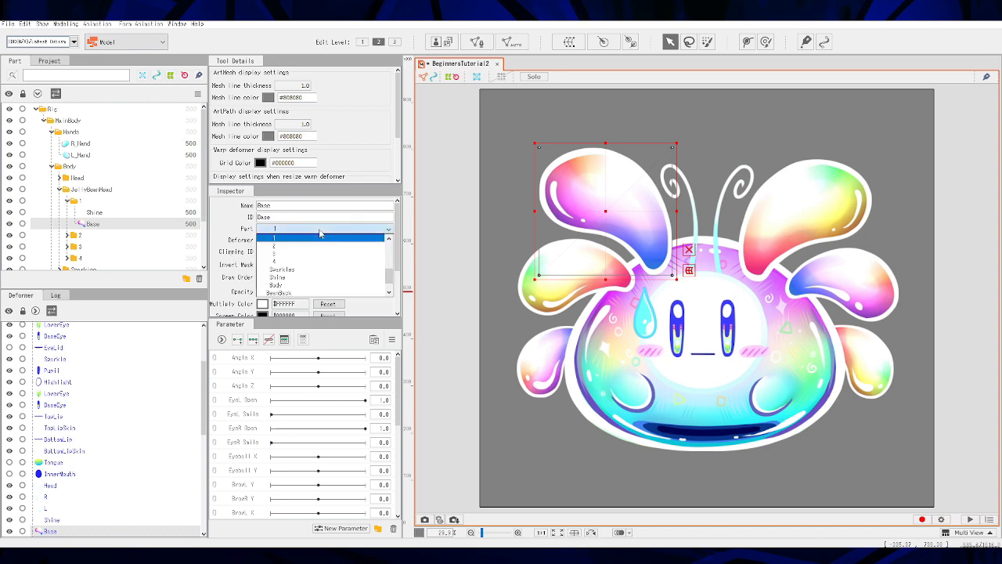
pyautogui.click(318, 237)
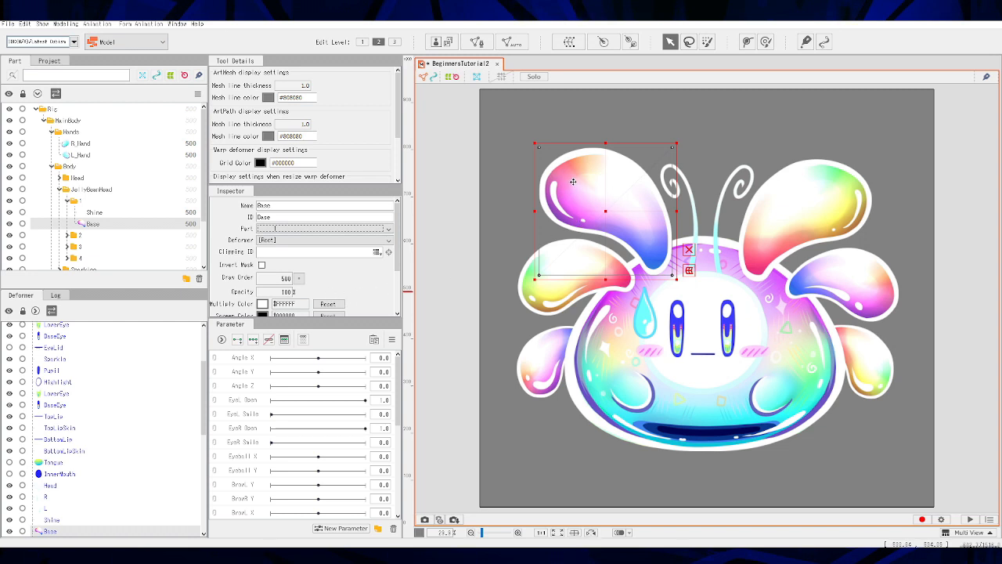
# - Try a draw order of 476 and an opacity of 30% on the jelly bean's Base mesh, restoring 500 and 100%
pyautogui.moveTo(408, 291)
pyautogui.mouseDown()
pyautogui.moveTo(408, 415)
pyautogui.moveTo(408, 302)
pyautogui.mouseUp()
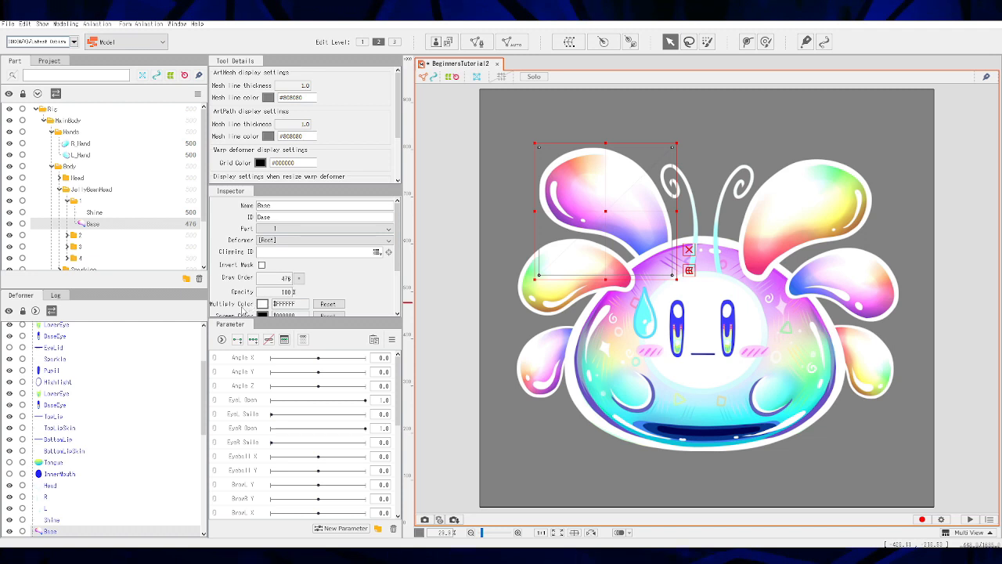
pyautogui.hotkey('ctrl', 'z')
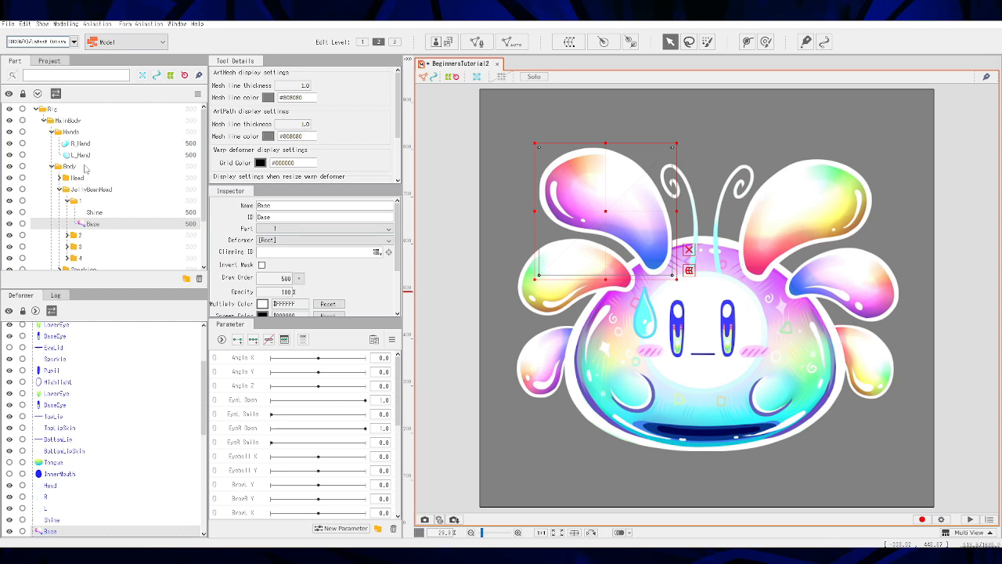
pyautogui.doubleClick(285, 291)
pyautogui.write('30')
pyautogui.press('Return')
pyautogui.moveTo(286, 291); pyautogui.dragTo(340, 291)
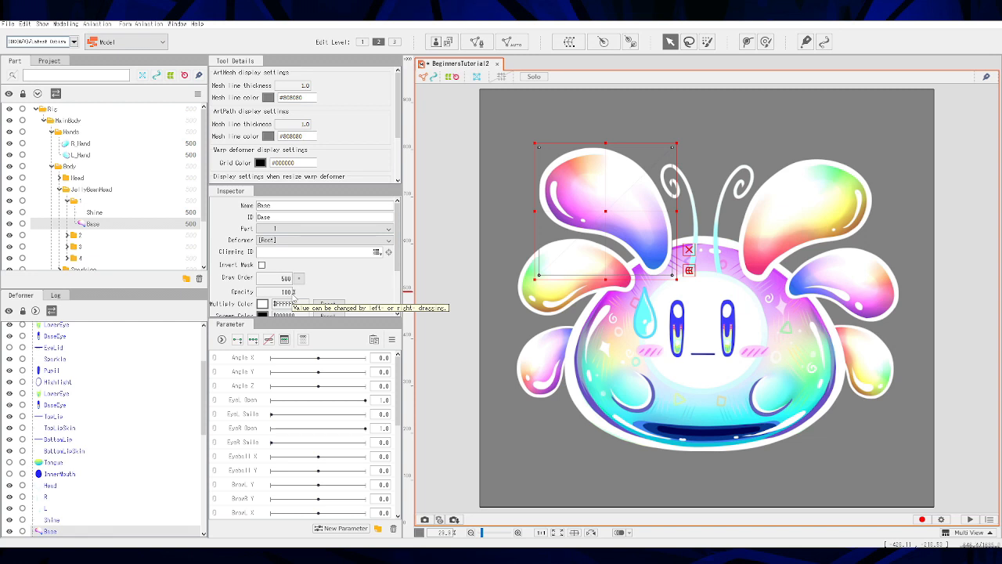
# - View the blend modes available for the jelly bean's Base mesh without changing the mode
pyautogui.scroll(-3, 293, 296)
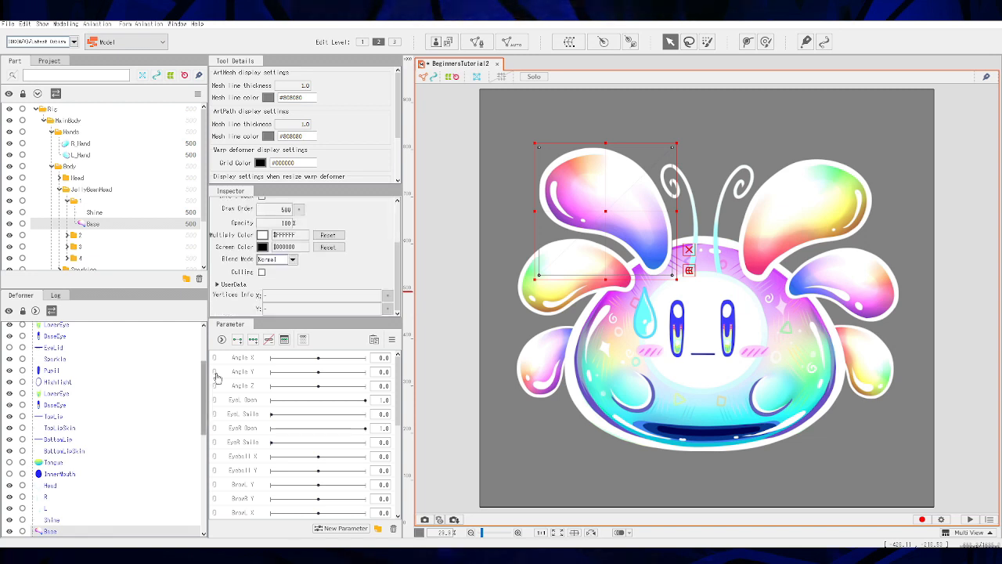
pyautogui.click(293, 261)
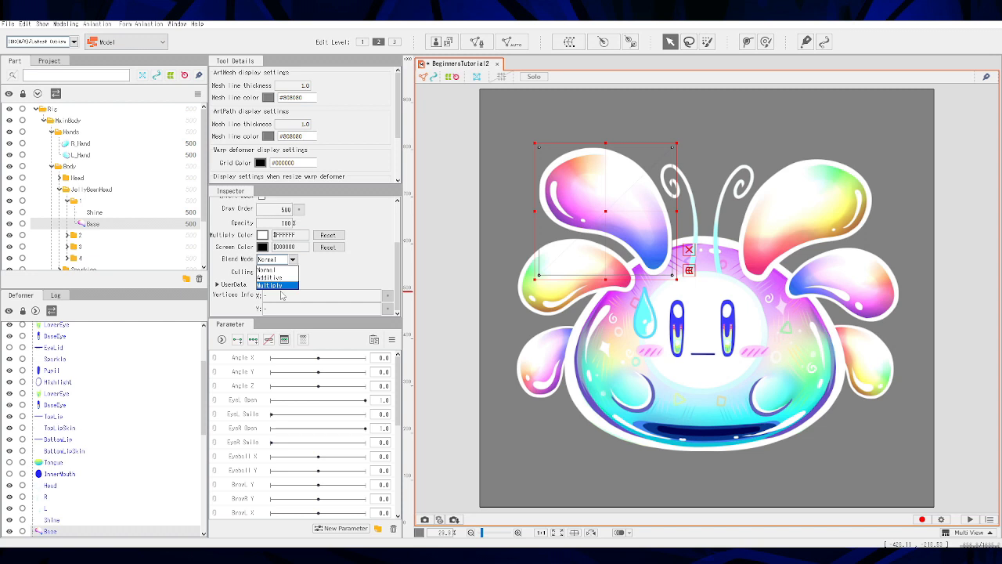
pyautogui.click(212, 438)
# - Set the blend mode of the body's Shadow mesh to Additive and dismiss the blend mode notice for good
pyautogui.moveTo(205, 417); pyautogui.dragTo(282, 490)
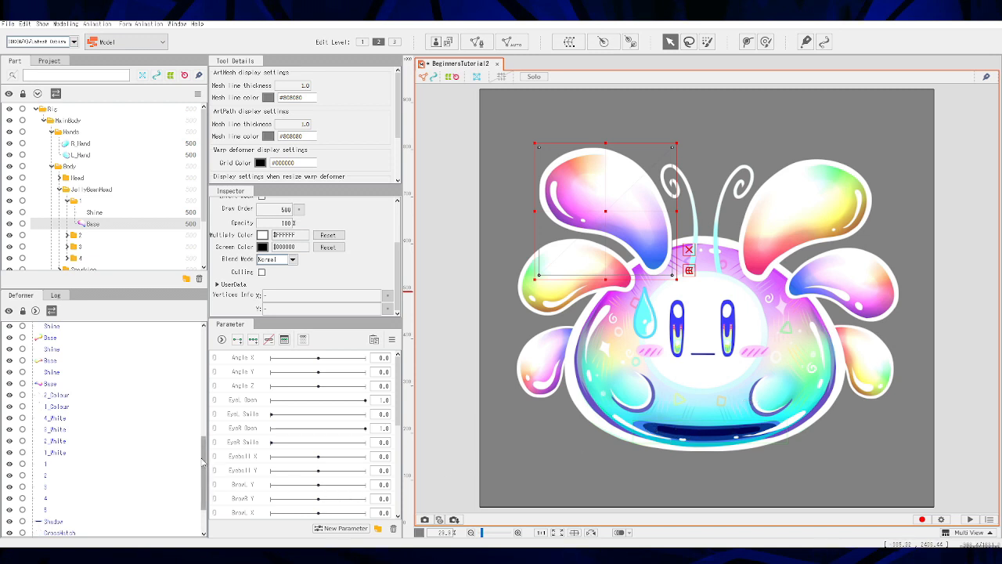
pyautogui.moveTo(204, 461); pyautogui.dragTo(204, 469)
pyautogui.scroll(-2, 204, 472)
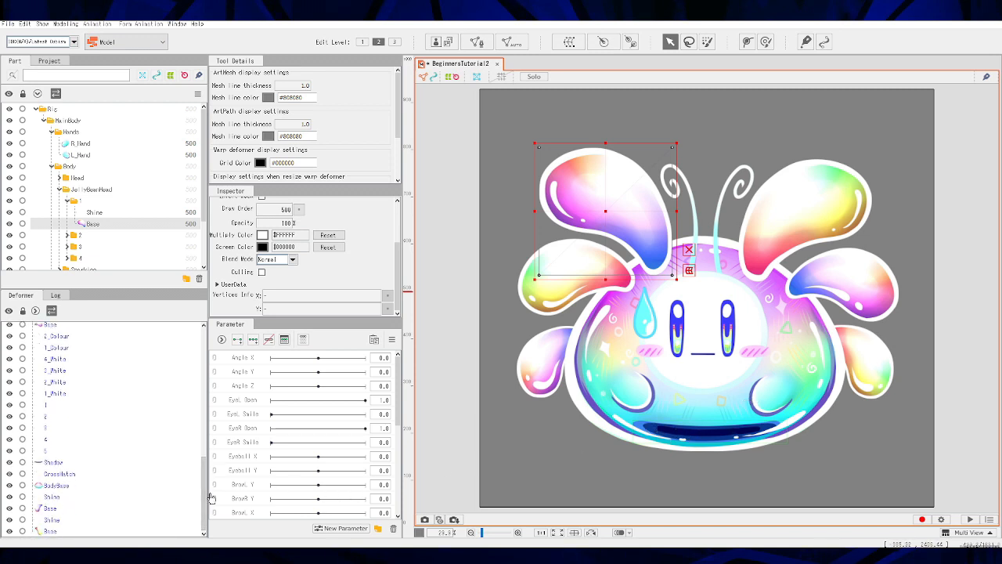
pyautogui.click(49, 466)
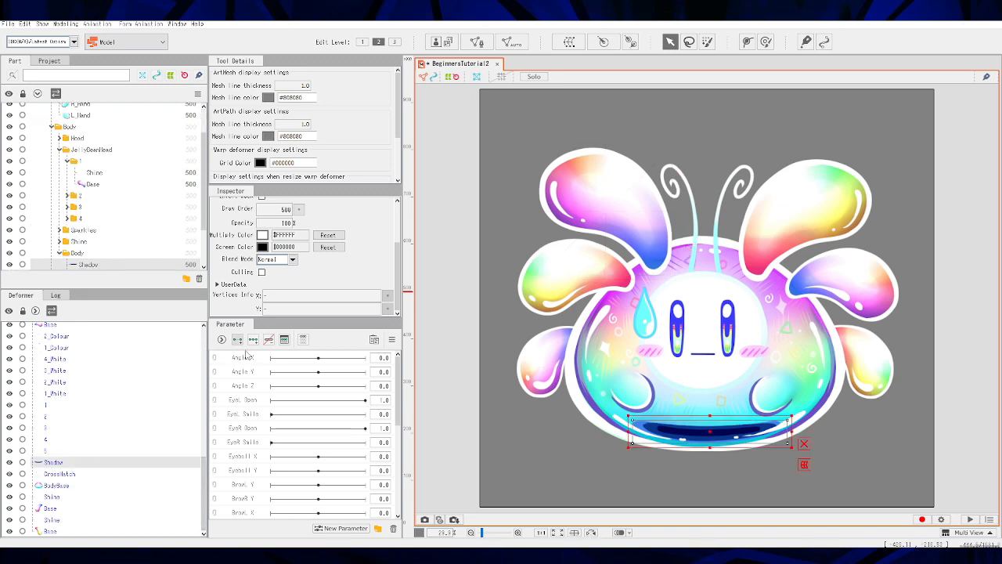
pyautogui.click(291, 260)
pyautogui.click(269, 277)
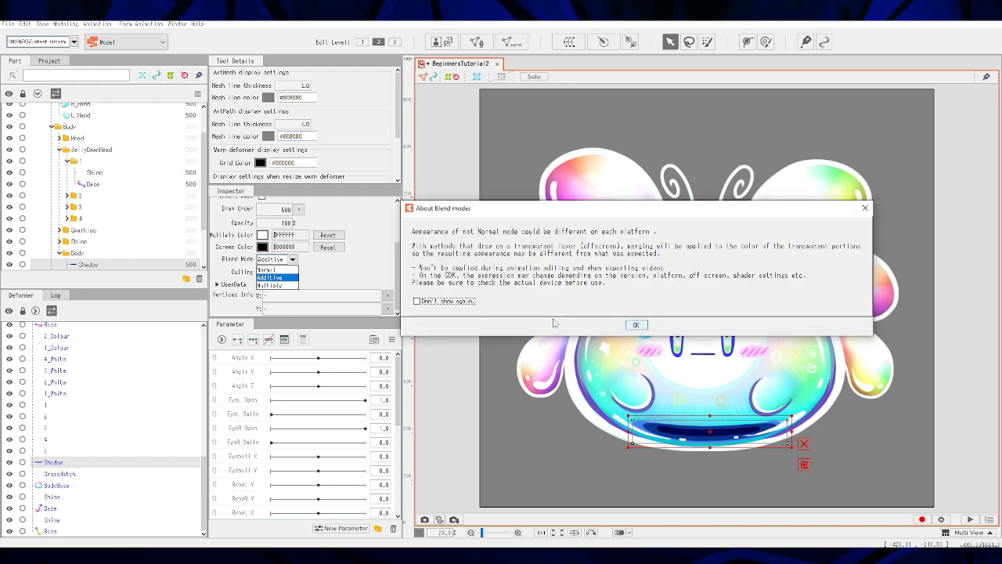
pyautogui.click(417, 301)
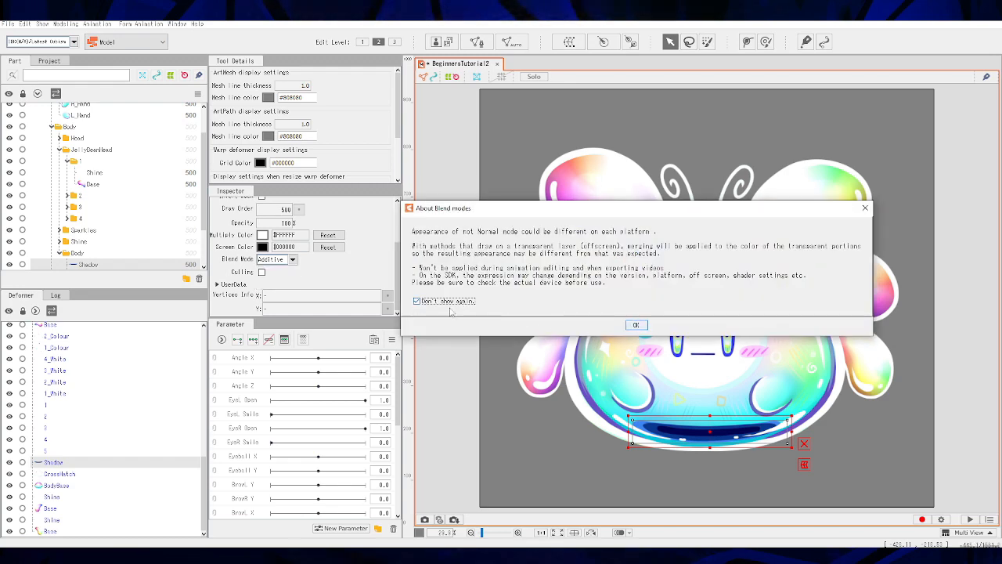
pyautogui.click(636, 325)
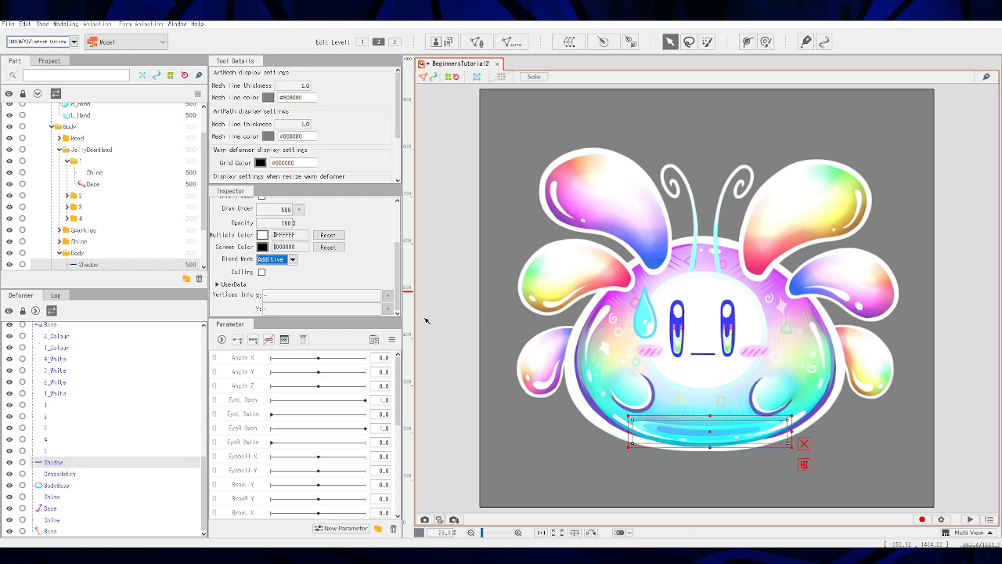
# - Compare the Multiply and Additive blend modes on the Shadow mesh, ending on Normal
pyautogui.click(293, 260)
pyautogui.click(290, 285)
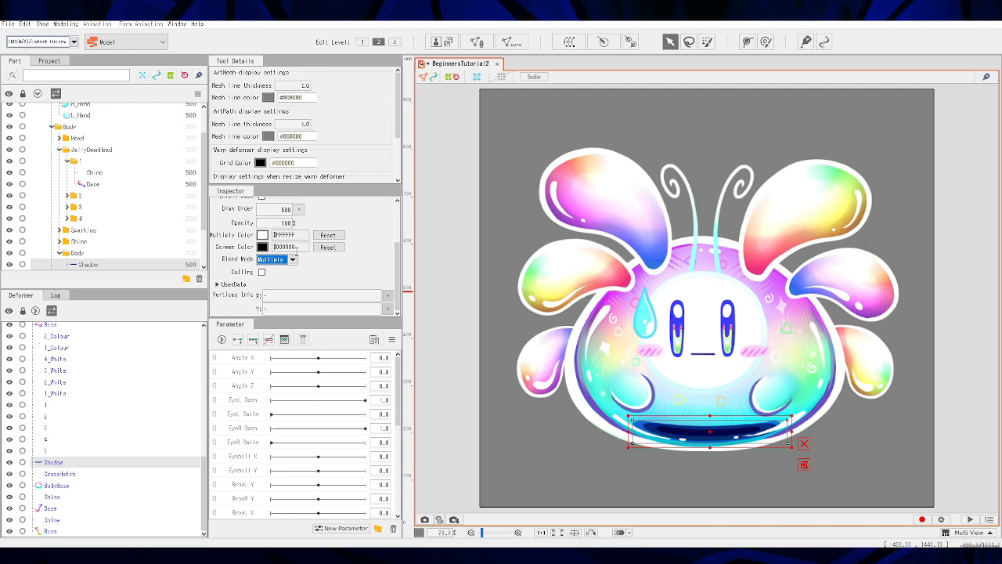
pyautogui.moveTo(284, 224); pyautogui.dragTo(292, 259)
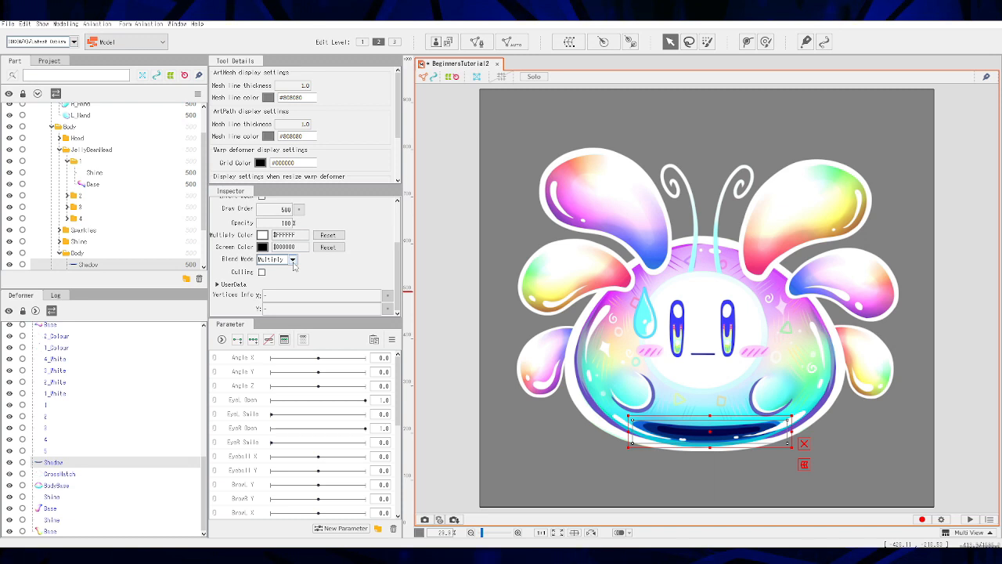
pyautogui.click(273, 283)
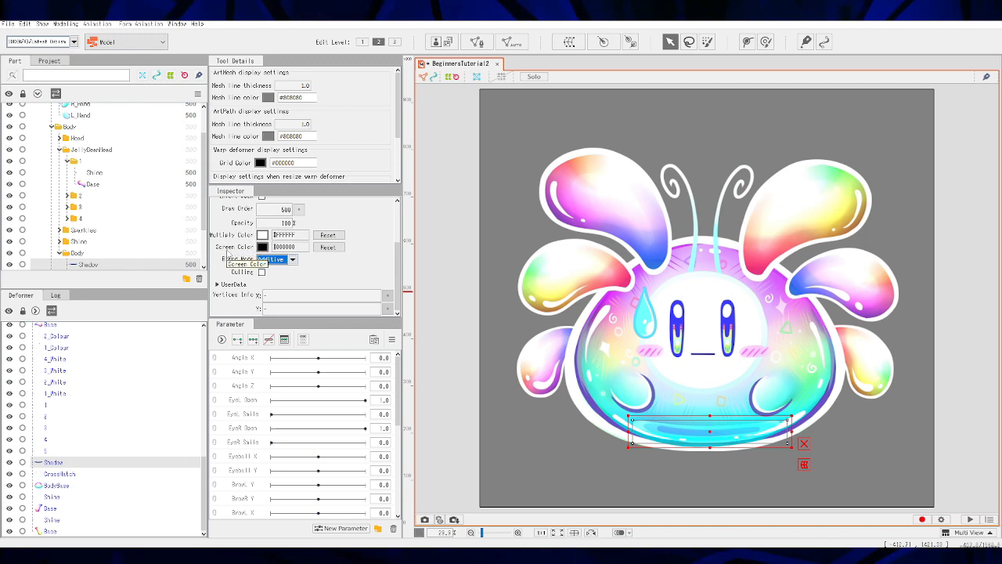
pyautogui.click(292, 259)
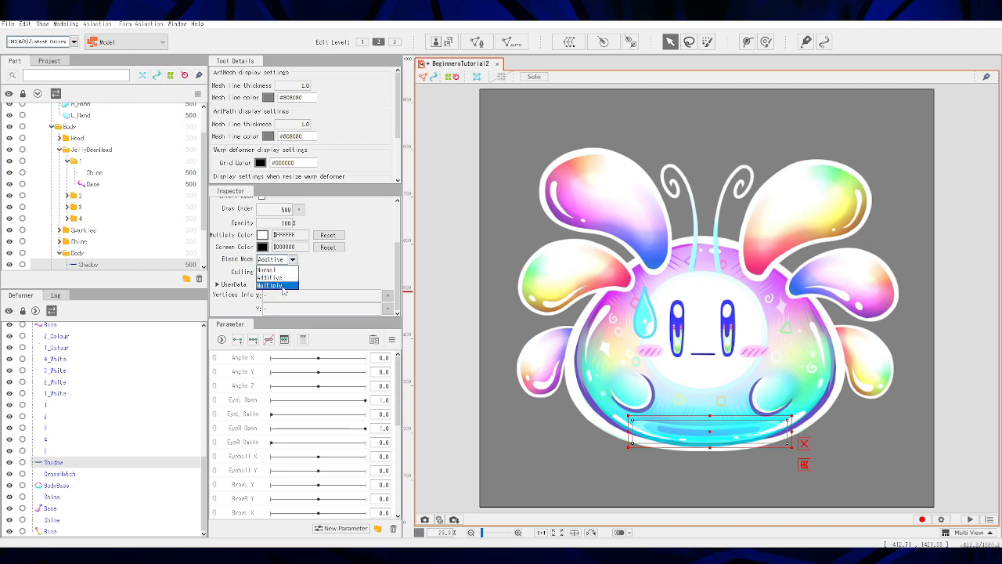
pyautogui.click(280, 278)
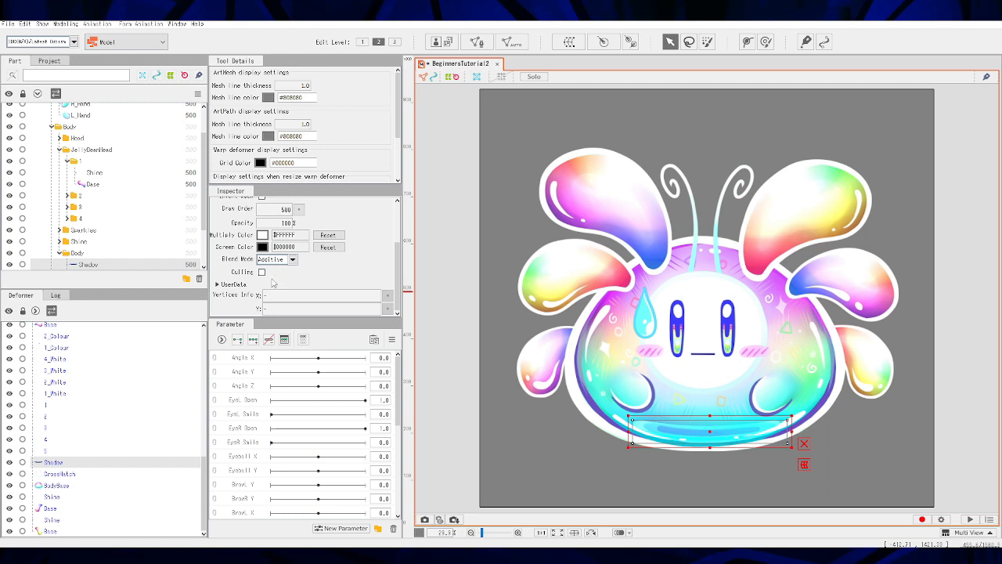
pyautogui.click(282, 259)
pyautogui.click(278, 270)
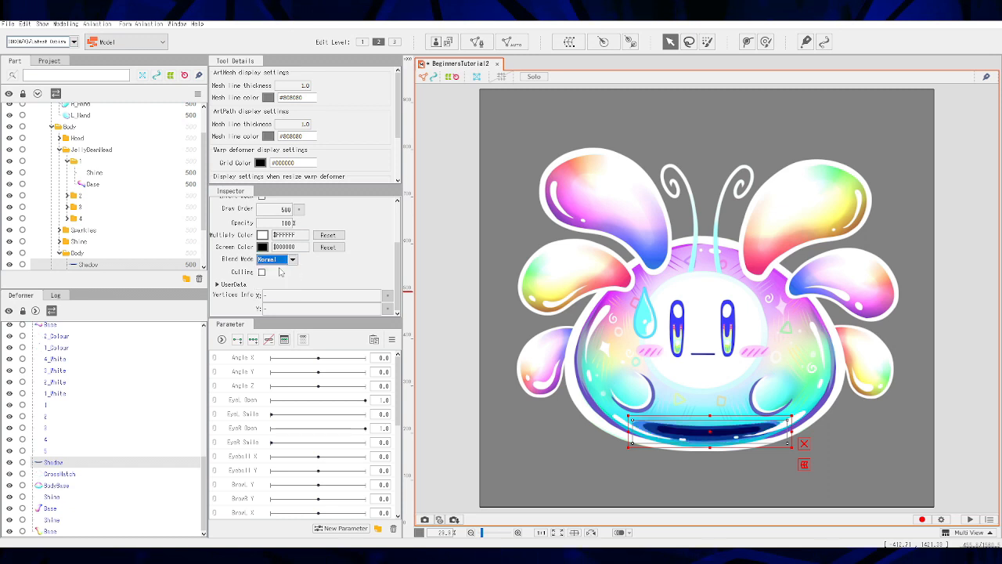
# - Try a red screen color, #FF0000, on the Shadow mesh and reset it to black
pyautogui.click(263, 246)
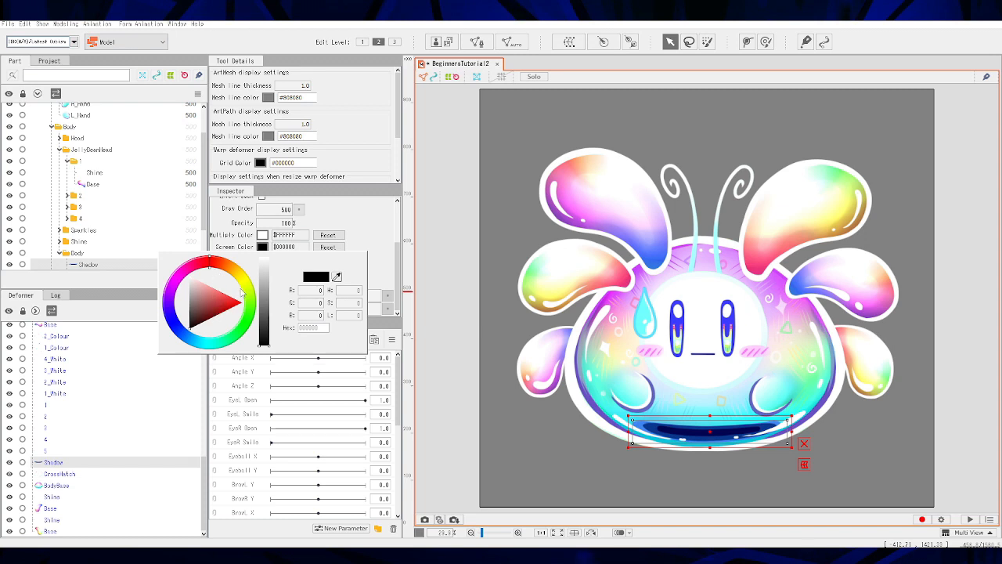
pyautogui.click(219, 309)
pyautogui.moveTo(219, 307); pyautogui.dragTo(258, 303)
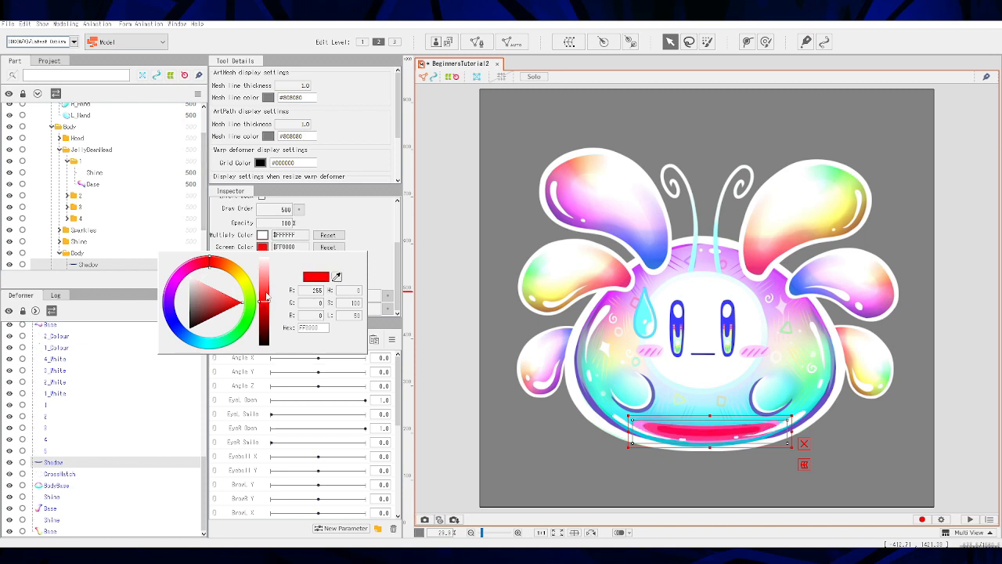
pyautogui.click(377, 235)
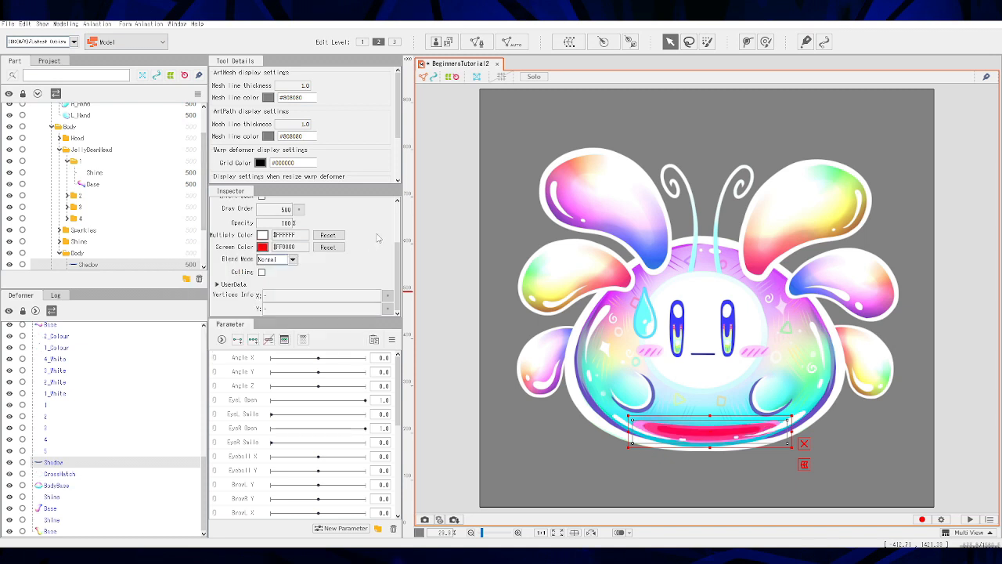
pyautogui.click(327, 248)
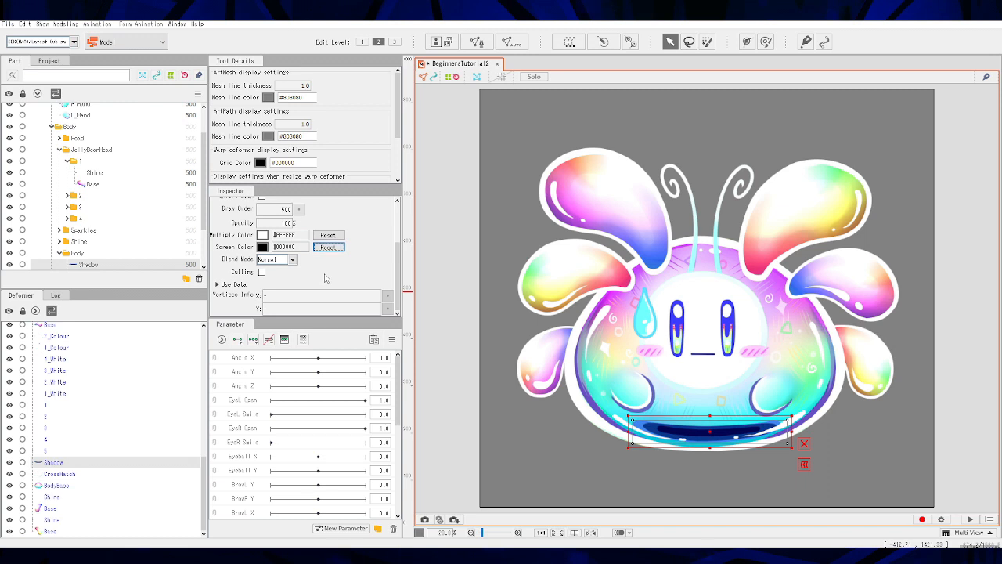
# - Set the Shadow mesh's blend mode to Additive and try multiply colors such as red #FF0000, restoring #FFFFFF
pyautogui.click(273, 259)
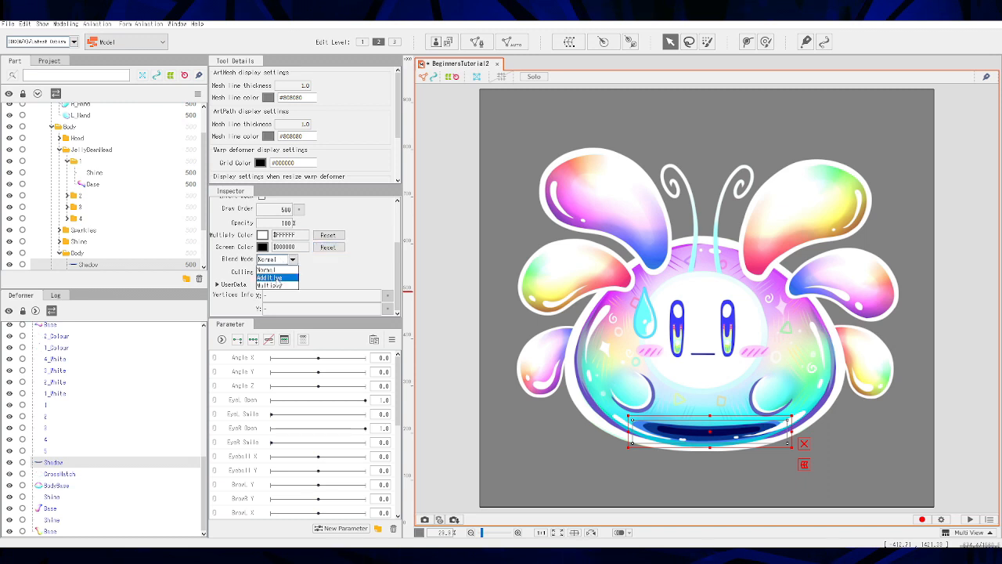
pyautogui.click(286, 278)
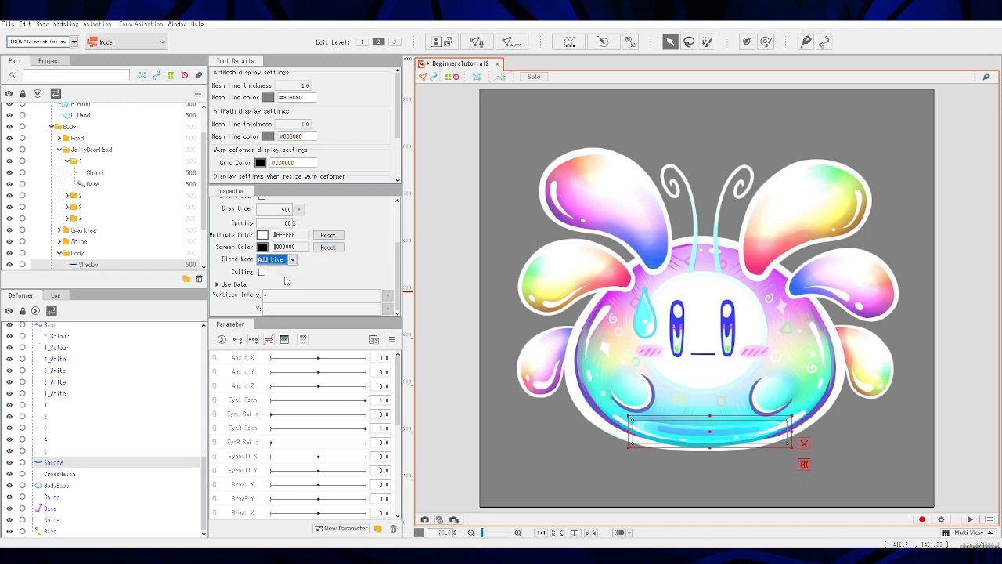
pyautogui.click(263, 235)
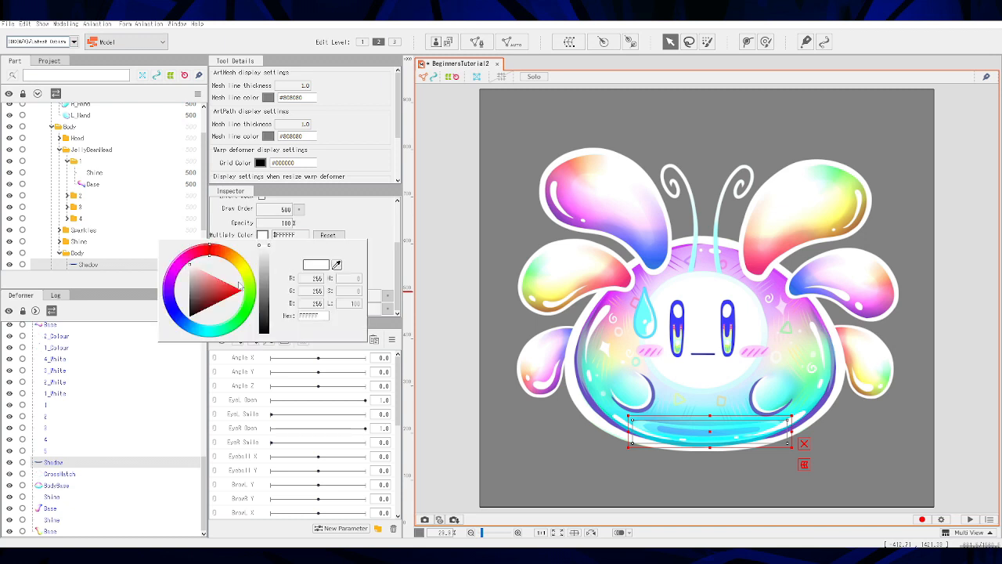
pyautogui.click(242, 288)
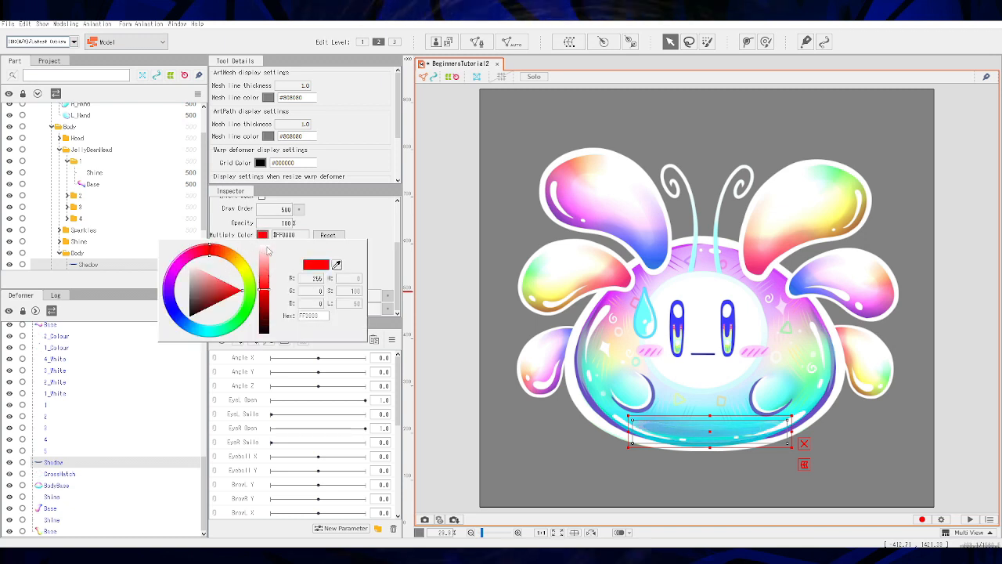
pyautogui.moveTo(255, 266); pyautogui.dragTo(164, 218)
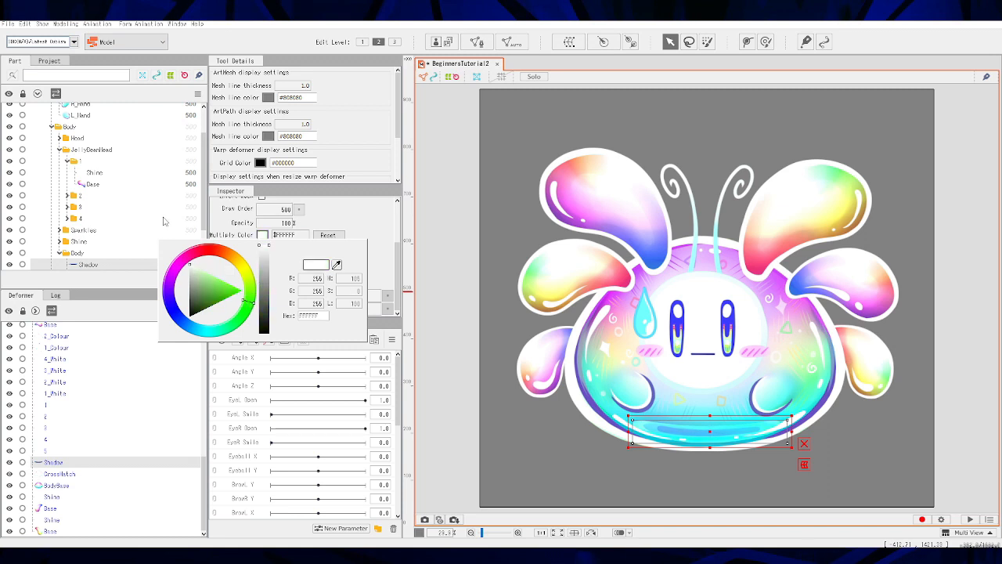
pyautogui.click(329, 210)
# - Set the Shadow mesh's screen color to a fully saturated blue with hue 242
pyautogui.click(262, 247)
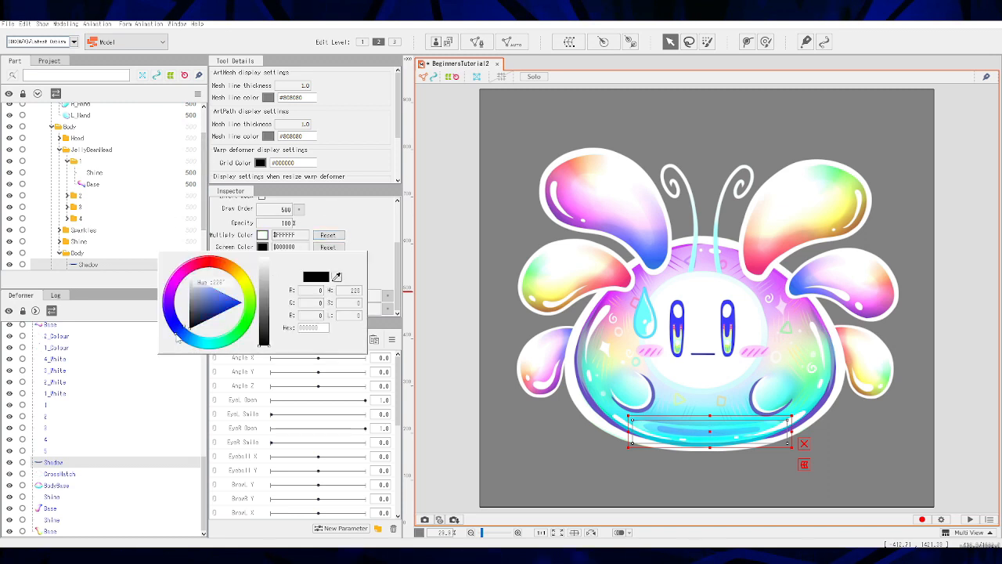
pyautogui.moveTo(180, 326); pyautogui.dragTo(263, 304)
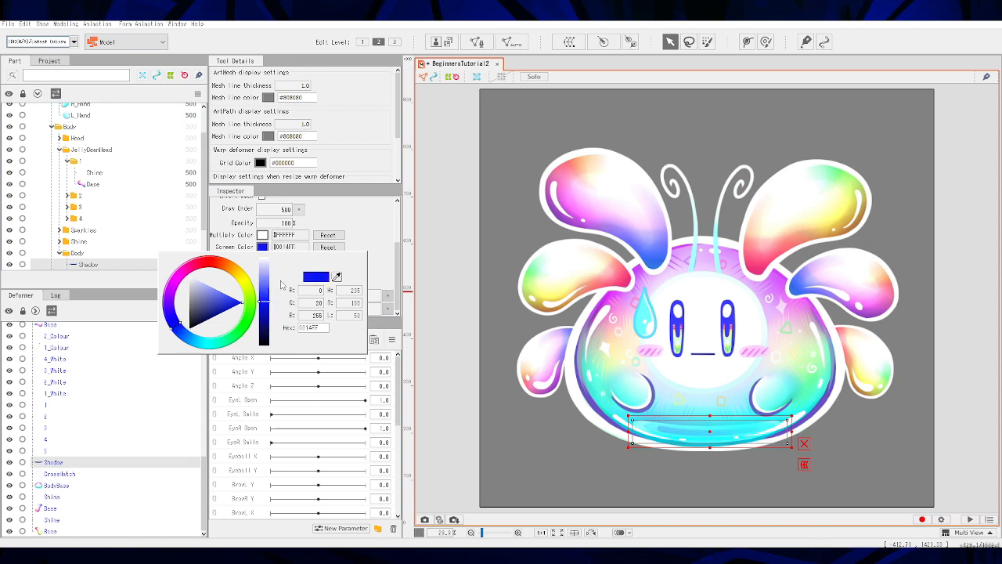
pyautogui.moveTo(182, 329)
pyautogui.mouseDown()
pyautogui.moveTo(162, 305)
pyautogui.moveTo(167, 276)
pyautogui.moveTo(166, 316)
pyautogui.moveTo(202, 343)
pyautogui.moveTo(173, 315)
pyautogui.moveTo(167, 275)
pyautogui.moveTo(228, 254)
pyautogui.moveTo(250, 289)
pyautogui.moveTo(246, 323)
pyautogui.moveTo(194, 342)
pyautogui.moveTo(155, 307)
pyautogui.moveTo(176, 327)
pyautogui.mouseUp()
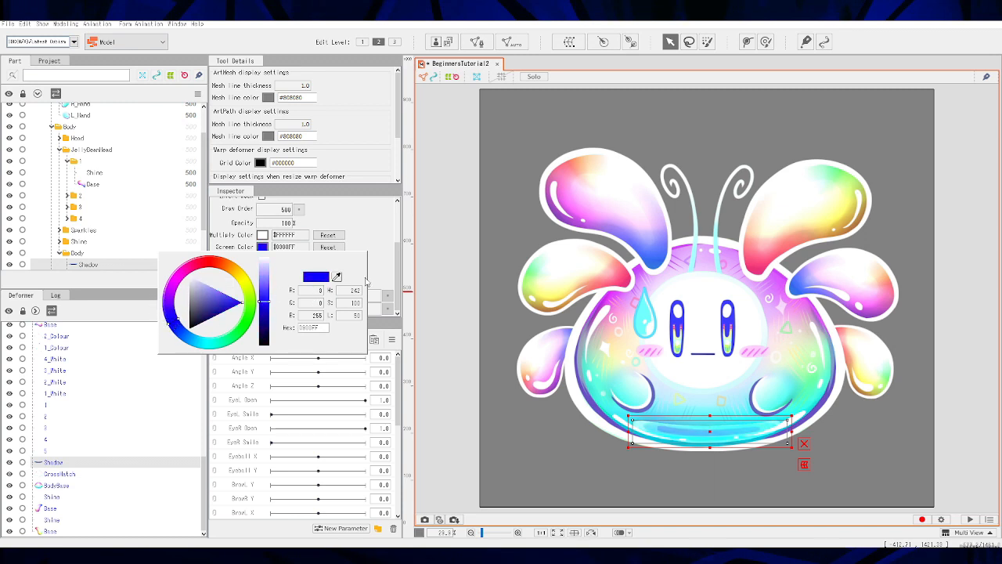
pyautogui.click(392, 253)
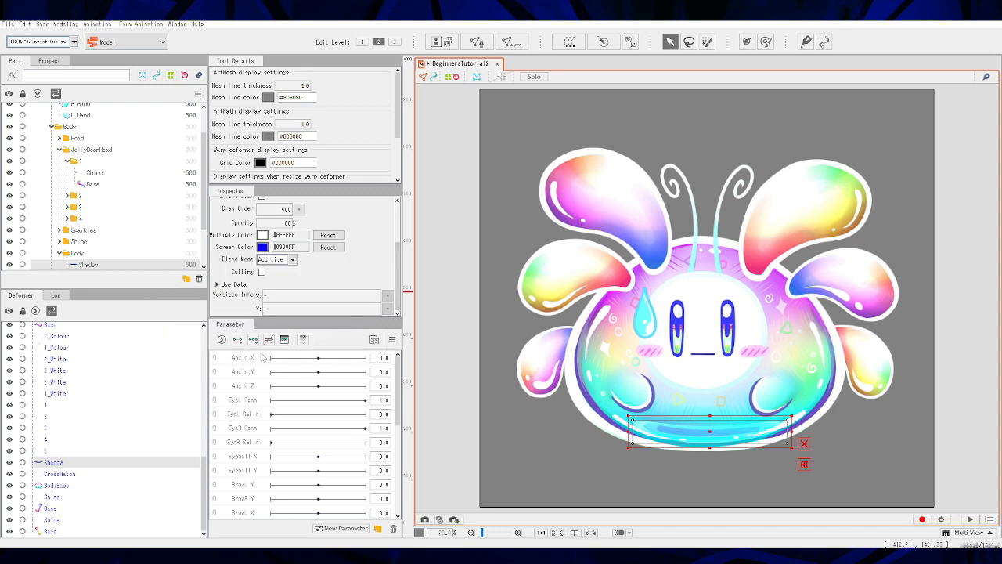
# - Enlarge the parameter list and examine the default parameters from Angle X down to Hair Move Back
pyautogui.moveTo(396, 238); pyautogui.dragTo(393, 283)
pyautogui.moveTo(360, 317); pyautogui.dragTo(363, 263)
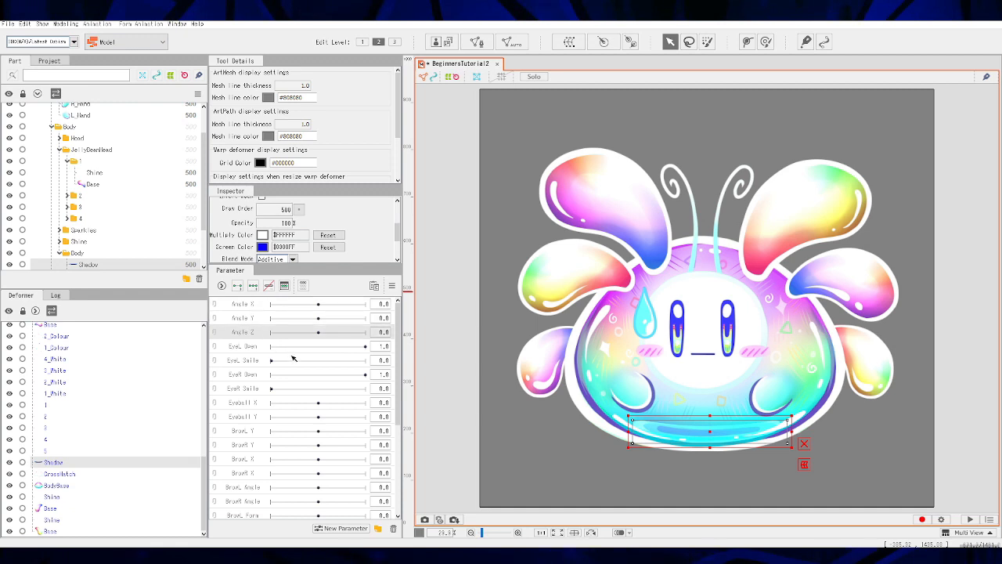
pyautogui.scroll(-4, 266, 487)
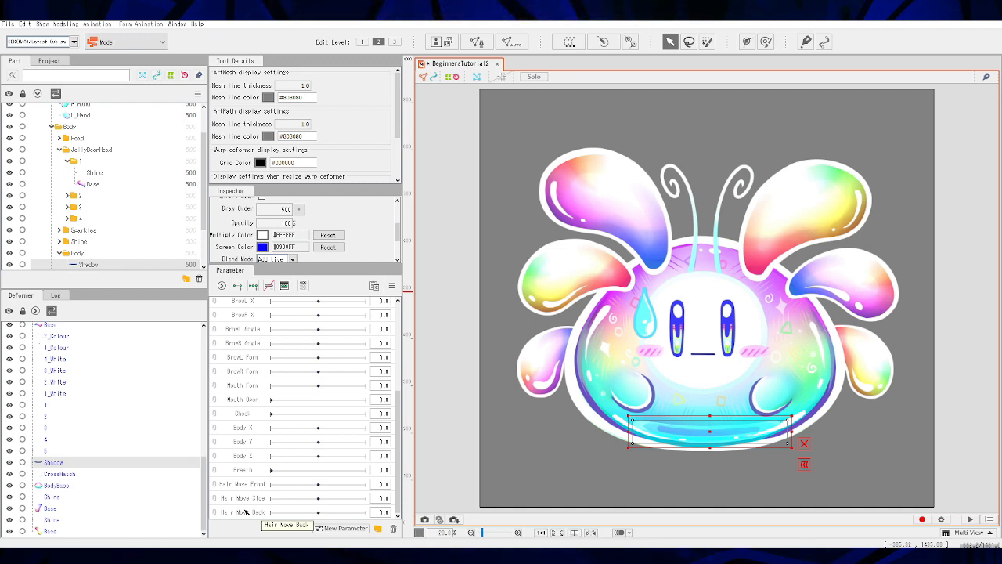
pyautogui.scroll(1, 301, 469)
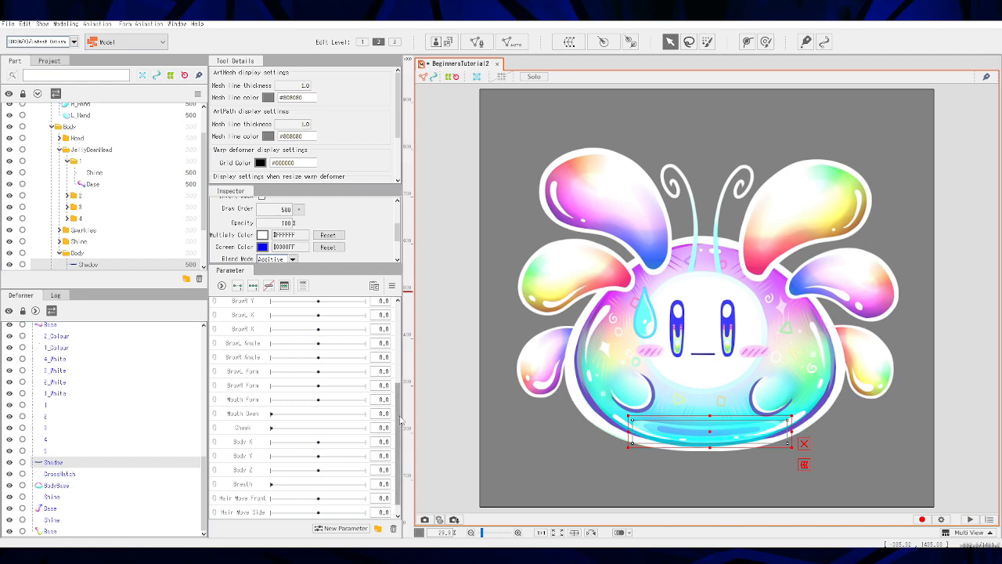
pyautogui.moveTo(399, 421); pyautogui.dragTo(395, 370)
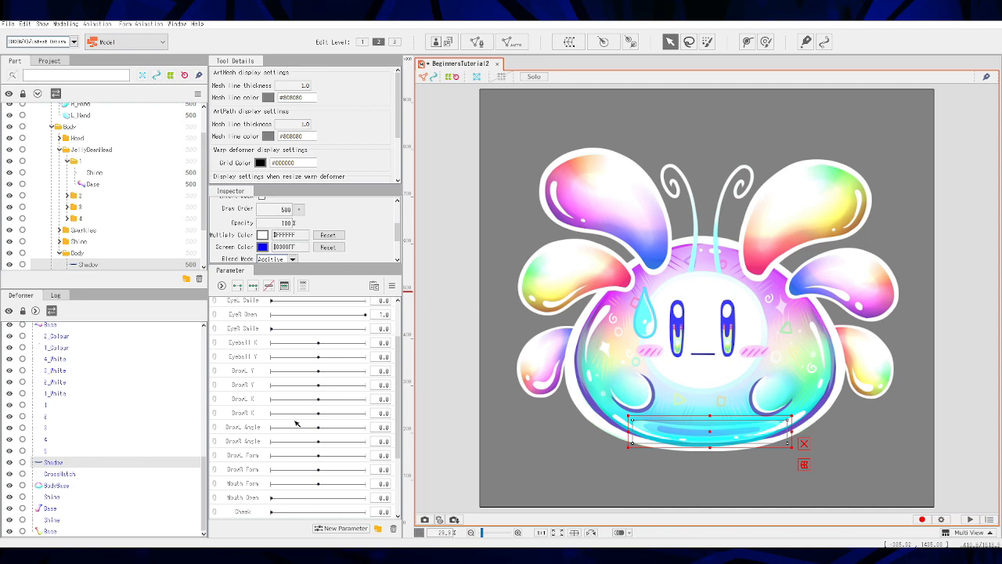
pyautogui.scroll(2, 296, 424)
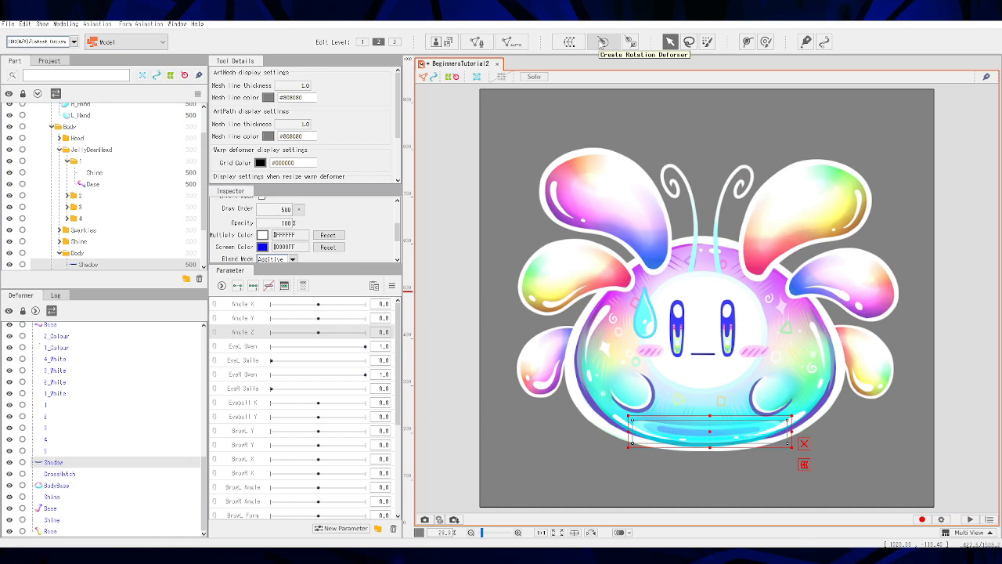
# - Select the R_Hand mesh as the target for placing linked rotation deformers
pyautogui.click(586, 111)
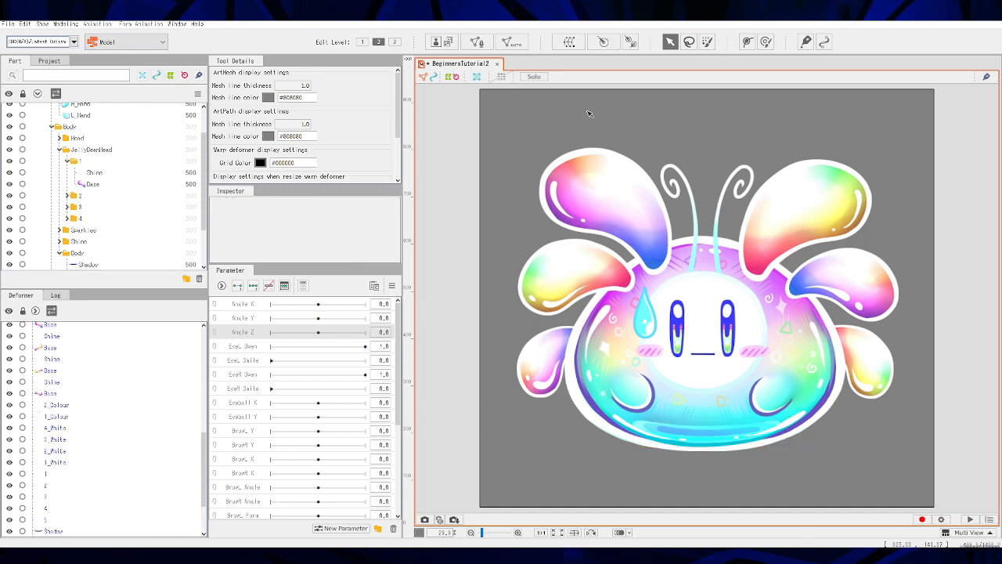
pyautogui.click(632, 43)
pyautogui.click(786, 379)
pyautogui.click(44, 338)
pyautogui.click(49, 329)
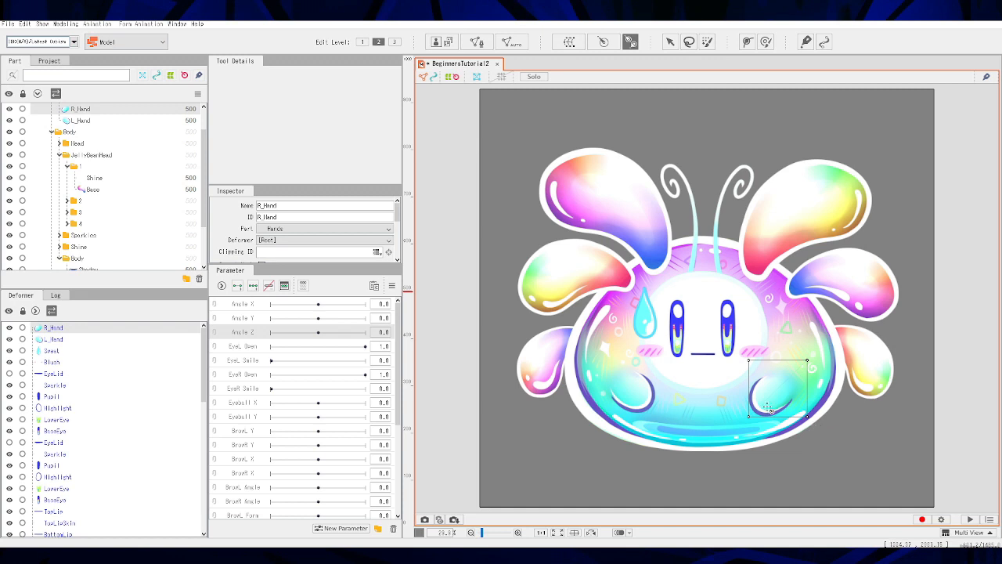
# - Try a single rotation deformer running diagonally down across the R_Hand mesh, adjust its handle and undo it
pyautogui.moveTo(789, 375); pyautogui.dragTo(747, 421)
pyautogui.click(669, 42)
pyautogui.moveTo(745, 418)
pyautogui.mouseDown()
pyautogui.moveTo(736, 413)
pyautogui.moveTo(749, 420)
pyautogui.mouseUp()
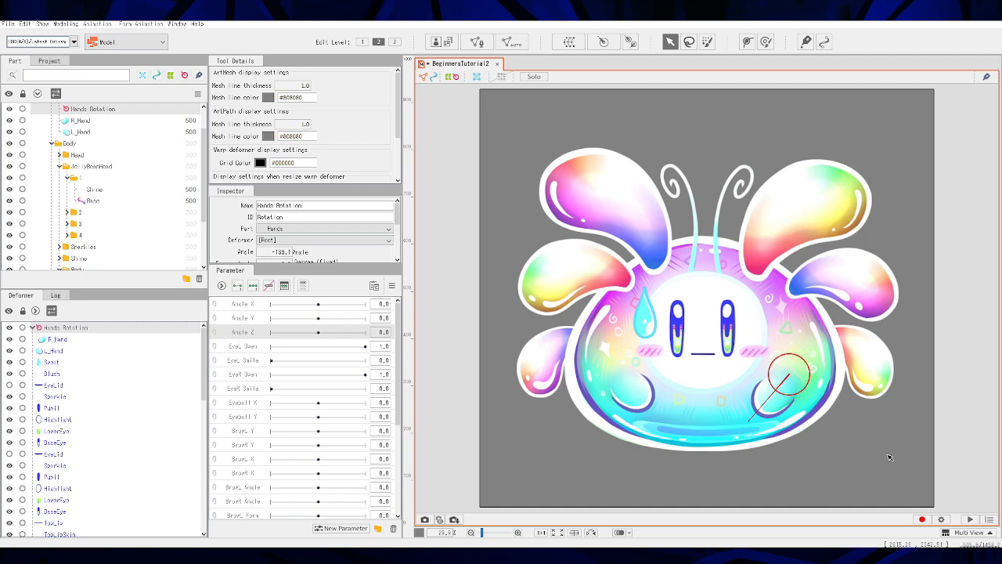
pyautogui.hotkey('ctrl', 'z')
pyautogui.hotkey('ctrl', 'z')
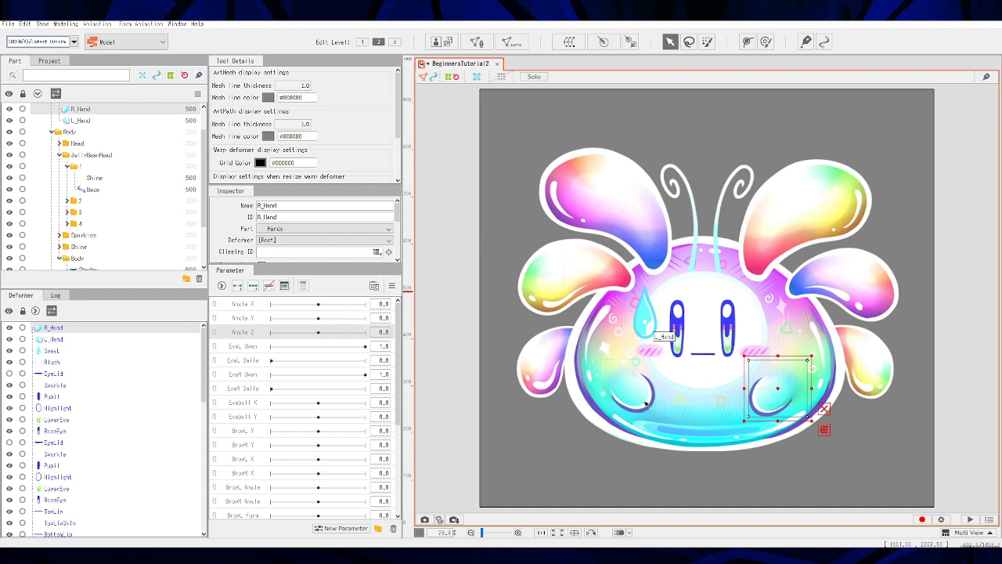
# - Try two linked rotation deformers across the R_Hand mesh, adjust the second one's handle, select R_Hand in the hierarchy and undo the deformers
pyautogui.click(631, 42)
pyautogui.moveTo(789, 377); pyautogui.dragTo(768, 388)
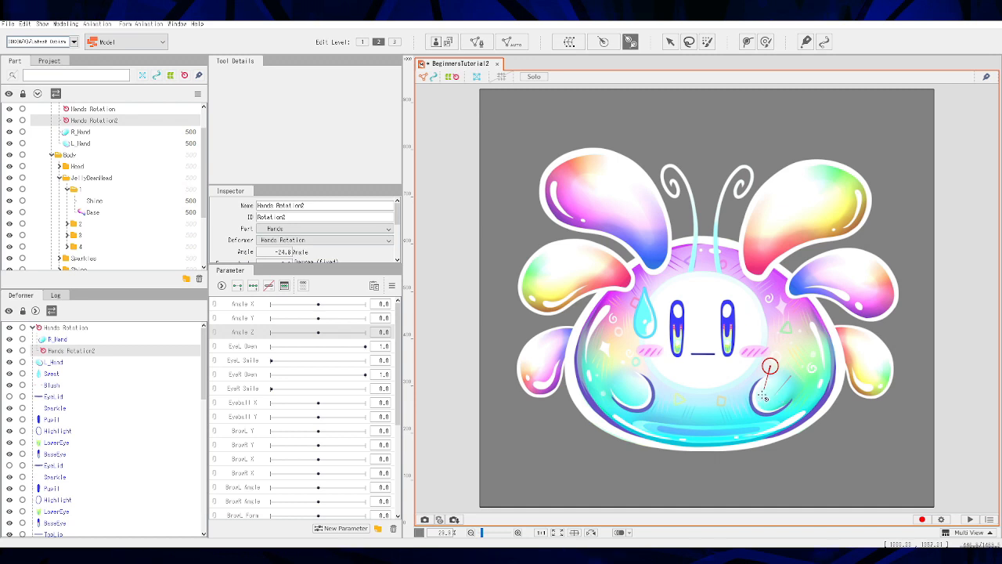
pyautogui.click(672, 44)
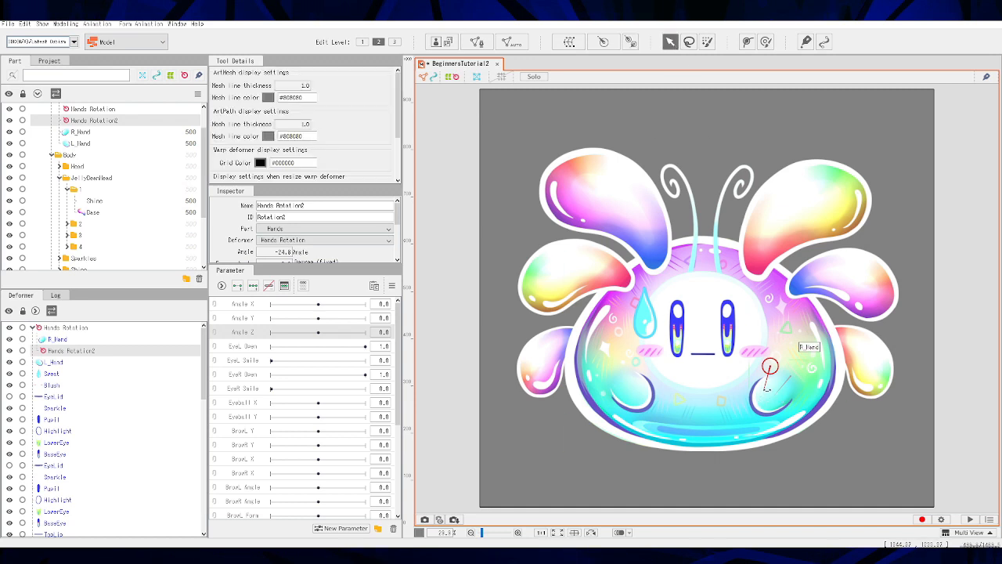
pyautogui.moveTo(766, 386)
pyautogui.mouseDown()
pyautogui.moveTo(749, 380)
pyautogui.moveTo(765, 388)
pyautogui.mouseUp()
pyautogui.click(53, 341)
pyautogui.click(67, 350)
pyautogui.hotkey('ctrl', 'z')
pyautogui.hotkey('ctrl', 'z')
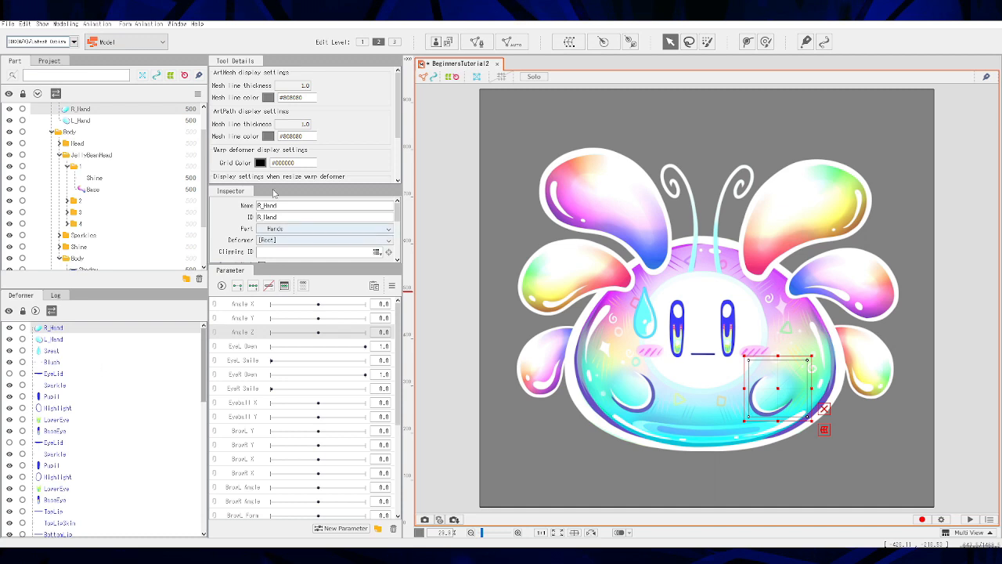
# - Try one long rotation deformer placed diagonally over the R_Hand mesh and undo it
pyautogui.click(630, 41)
pyautogui.moveTo(792, 377); pyautogui.dragTo(744, 417)
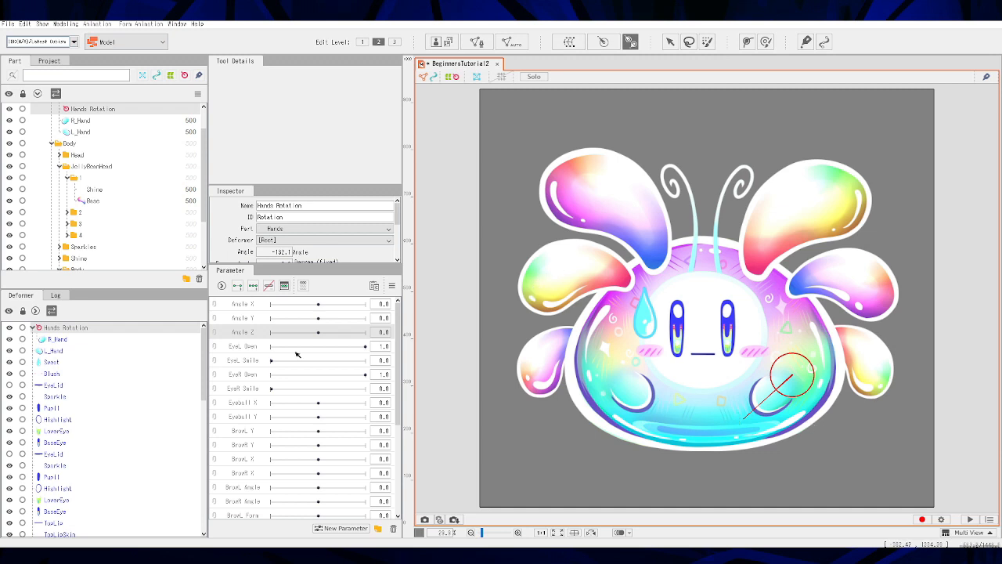
pyautogui.hotkey('ctrl', 'z')
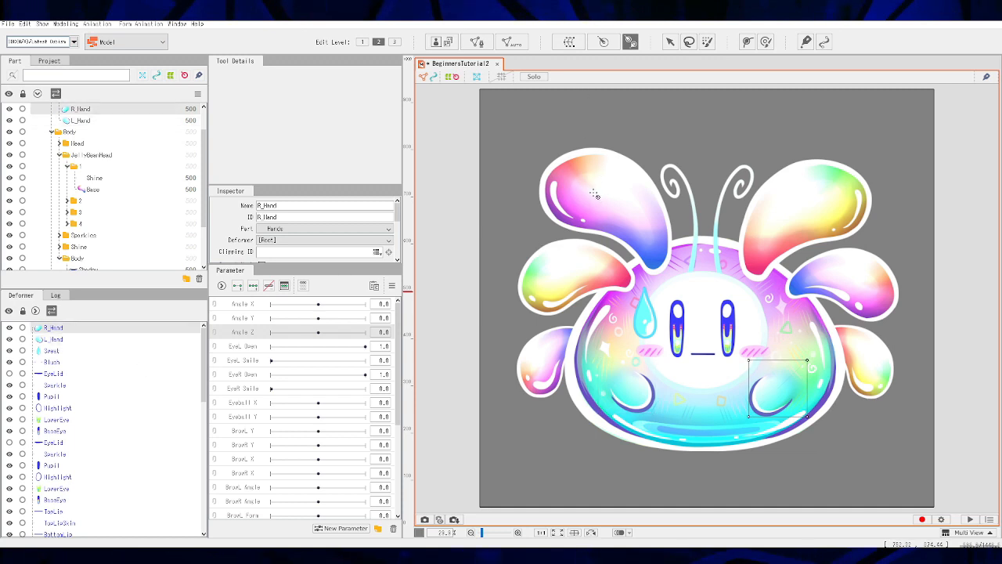
# - Try a rotation deformer named Hands Rotation as parent of R_Hand, swing its handle diagonally downward and undo everything
pyautogui.click(601, 41)
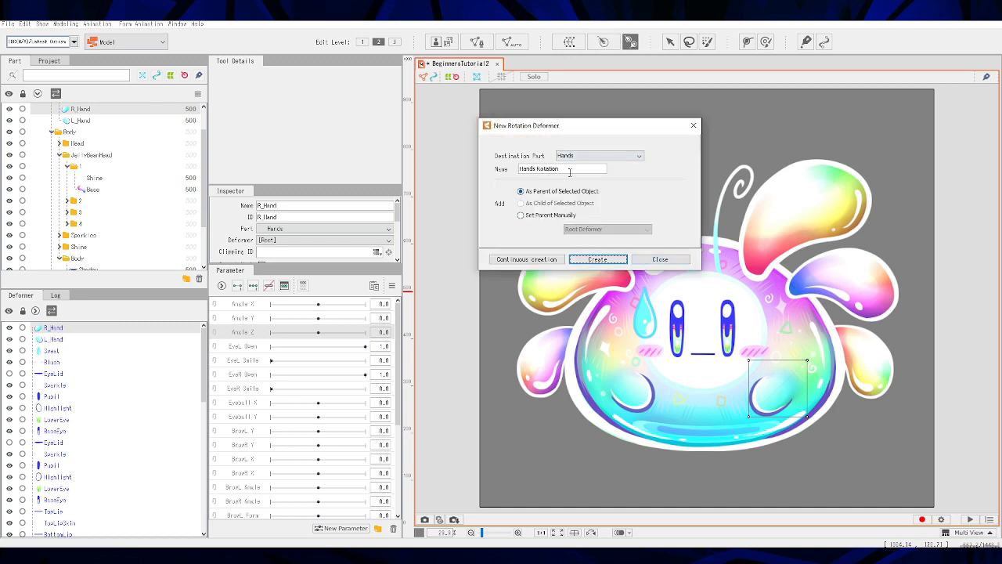
pyautogui.click(598, 259)
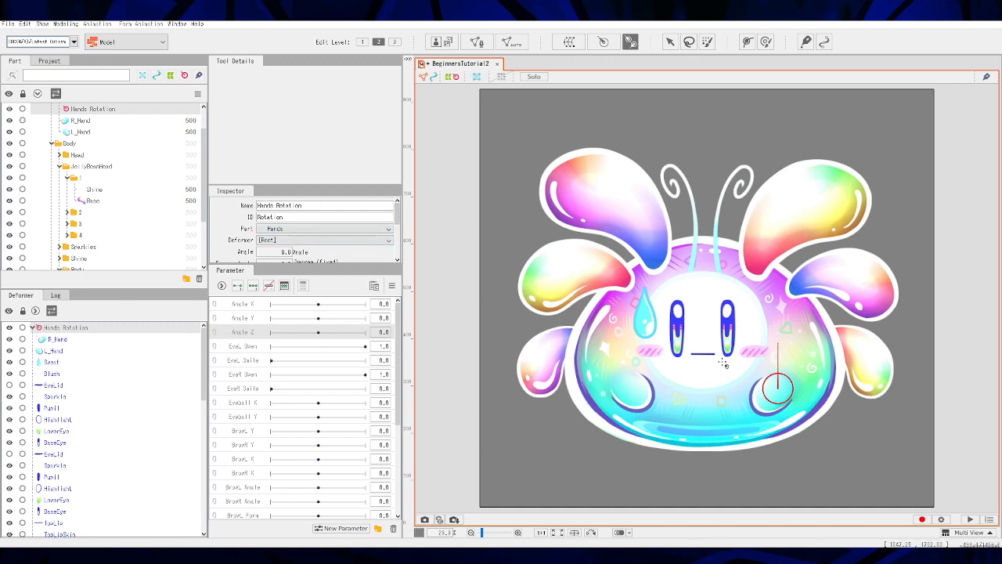
pyautogui.click(670, 41)
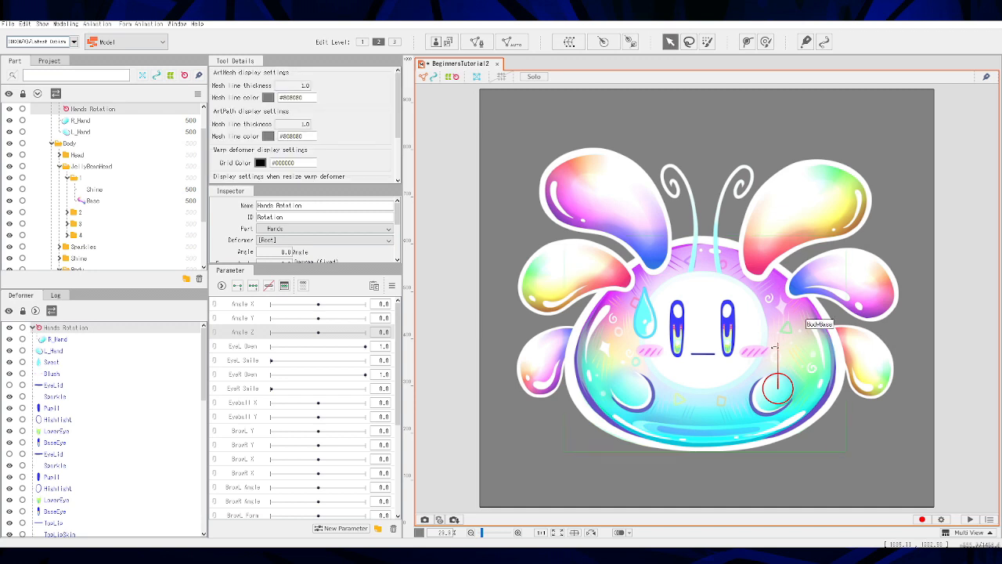
pyautogui.moveTo(777, 345); pyautogui.dragTo(749, 424)
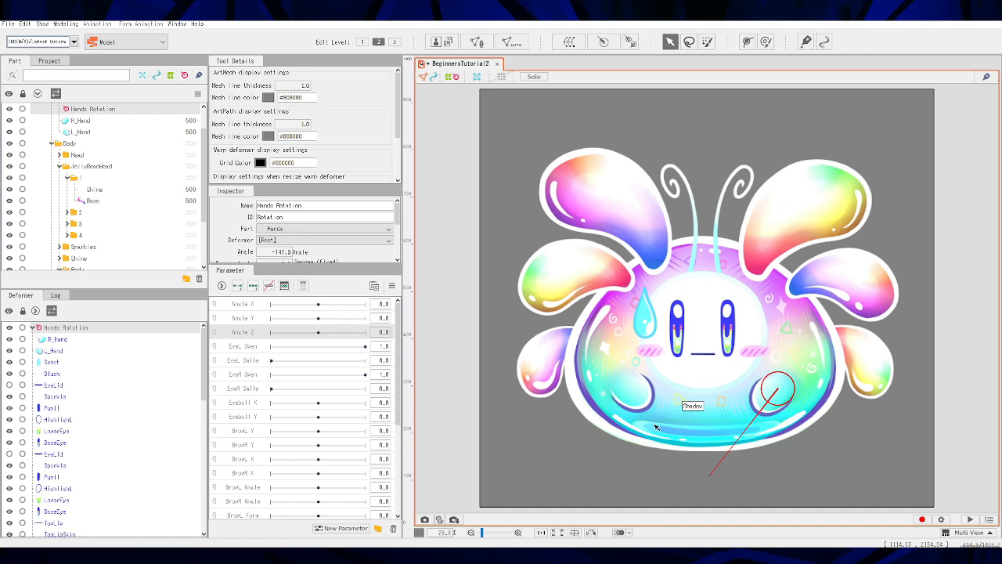
pyautogui.hotkey('ctrl', 'z')
pyautogui.hotkey('ctrl', 'z')
pyautogui.hotkey('ctrl', 'z')
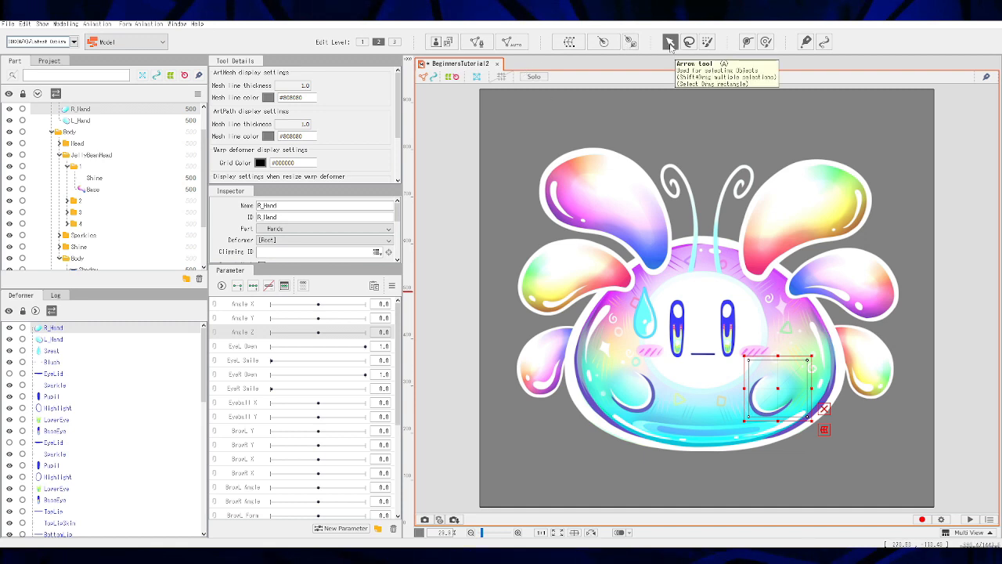
# - Try the Arrow tool by deselecting and reselecting the R_Hand mesh, shift it slightly and undo the move
pyautogui.rightClick(822, 351)
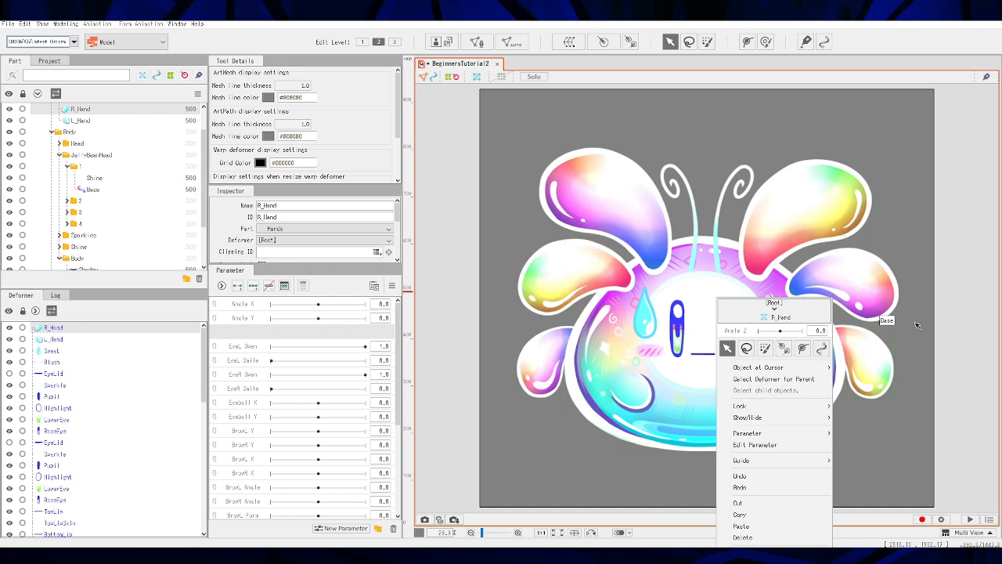
pyautogui.click(916, 327)
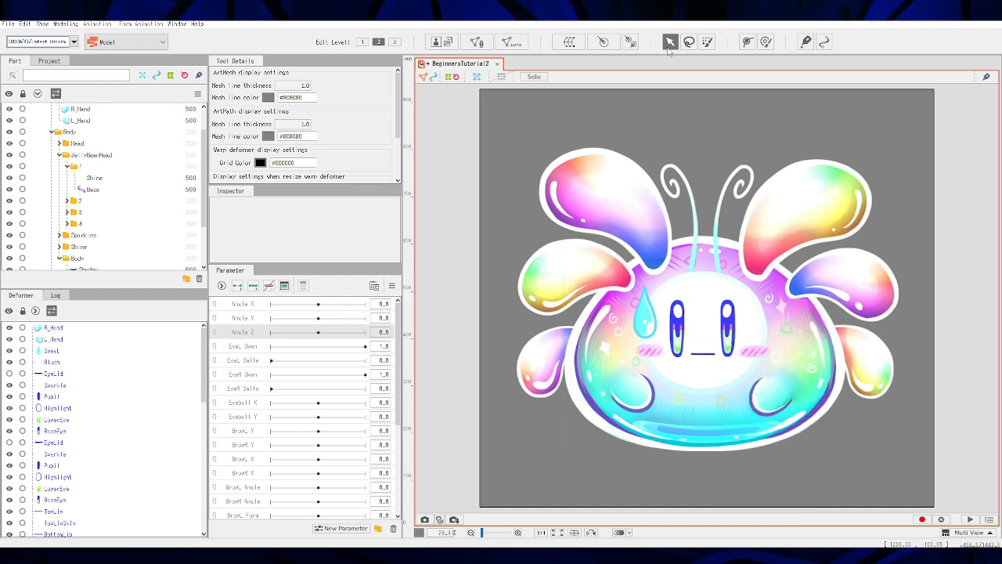
pyautogui.click(779, 381)
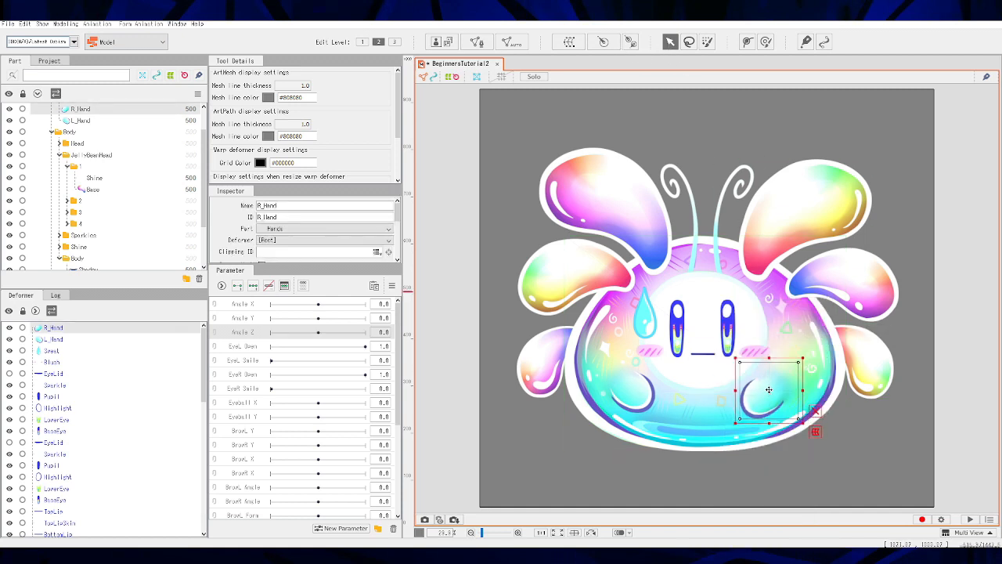
pyautogui.hotkey('ctrl', 'z')
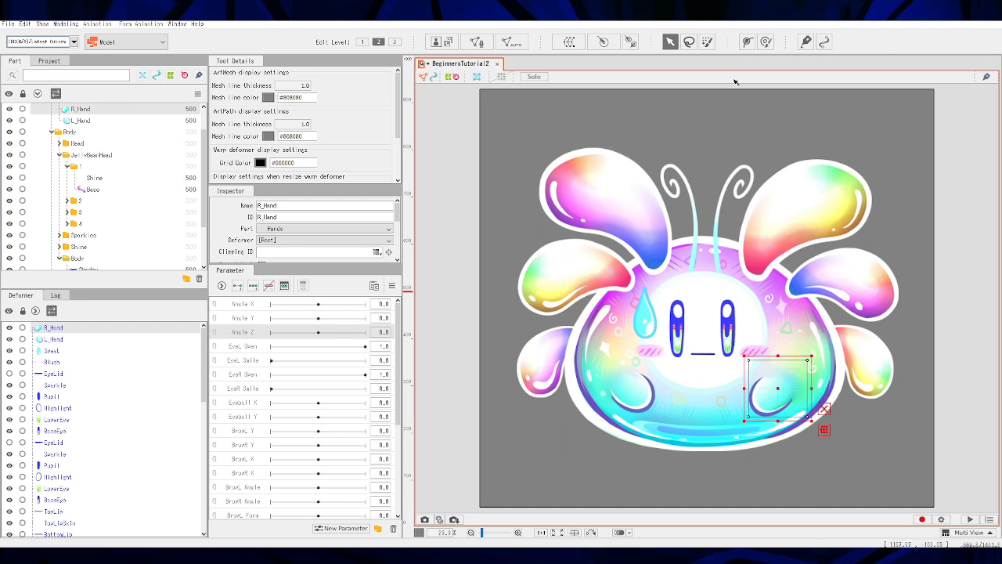
# - Try the Lasso Selection tool by circling corner points of the R_Hand mesh's bounding box
pyautogui.click(689, 42)
pyautogui.moveTo(789, 143)
pyautogui.mouseDown()
pyautogui.moveTo(798, 241)
pyautogui.moveTo(878, 214)
pyautogui.moveTo(792, 120)
pyautogui.mouseUp()
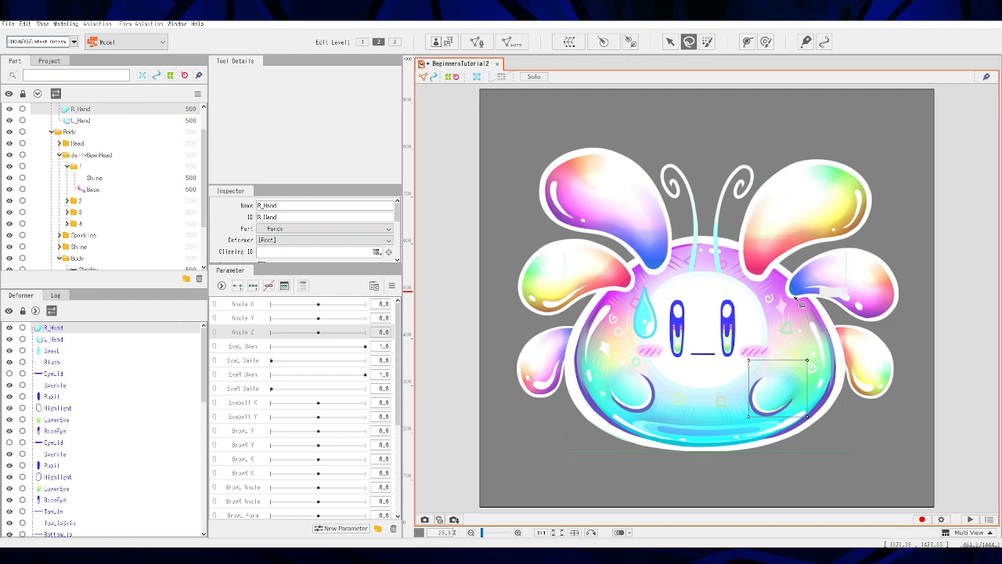
pyautogui.moveTo(676, 152)
pyautogui.mouseDown()
pyautogui.moveTo(557, 360)
pyautogui.moveTo(634, 150)
pyautogui.mouseUp()
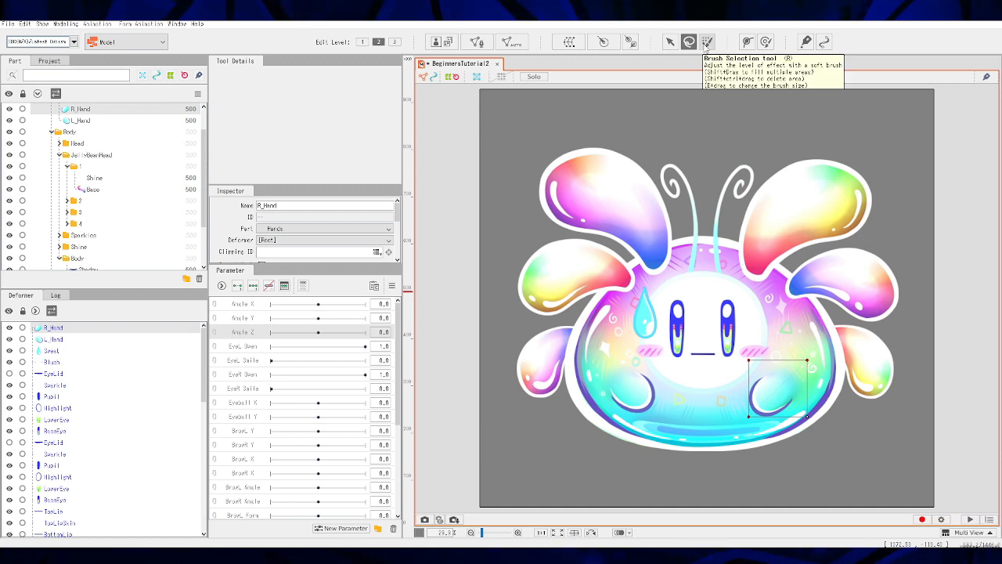
# - Try a weighted selection over the upper part of R_Hand with the Brush Selection tool, and clear the selection
pyautogui.click(706, 43)
pyautogui.moveTo(775, 388); pyautogui.dragTo(777, 379)
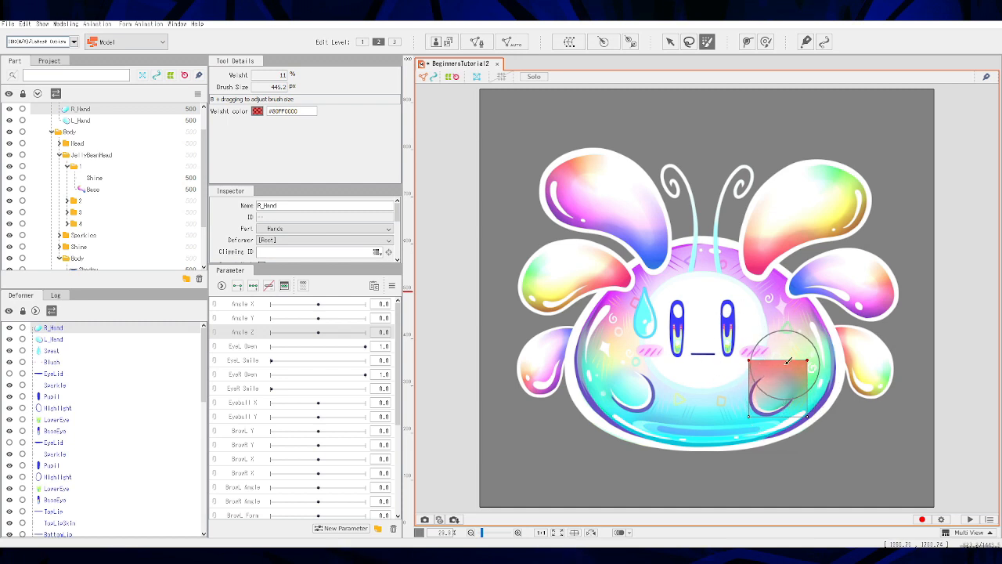
pyautogui.moveTo(763, 342)
pyautogui.mouseDown()
pyautogui.moveTo(798, 339)
pyautogui.moveTo(770, 348)
pyautogui.moveTo(792, 346)
pyautogui.moveTo(772, 348)
pyautogui.moveTo(786, 359)
pyautogui.mouseUp()
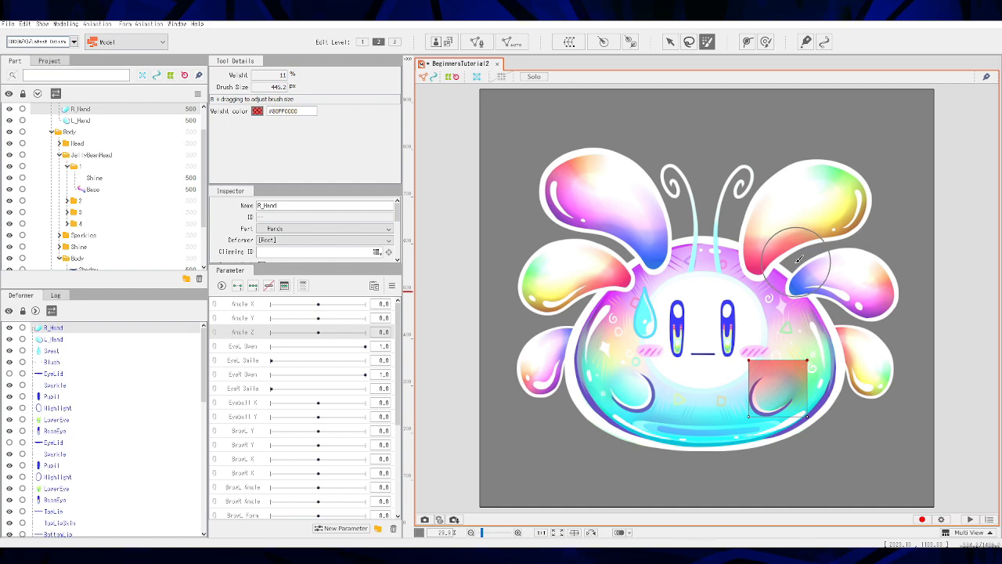
pyautogui.click(671, 41)
pyautogui.click(965, 155)
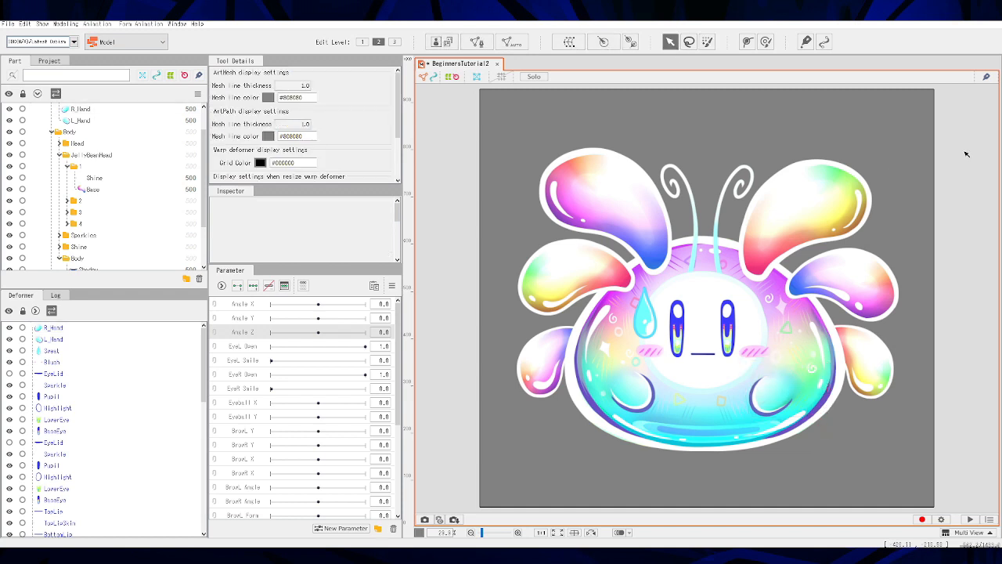
# - Lay a three-point deform path diagonally down across the R_Hand mesh
pyautogui.click(707, 42)
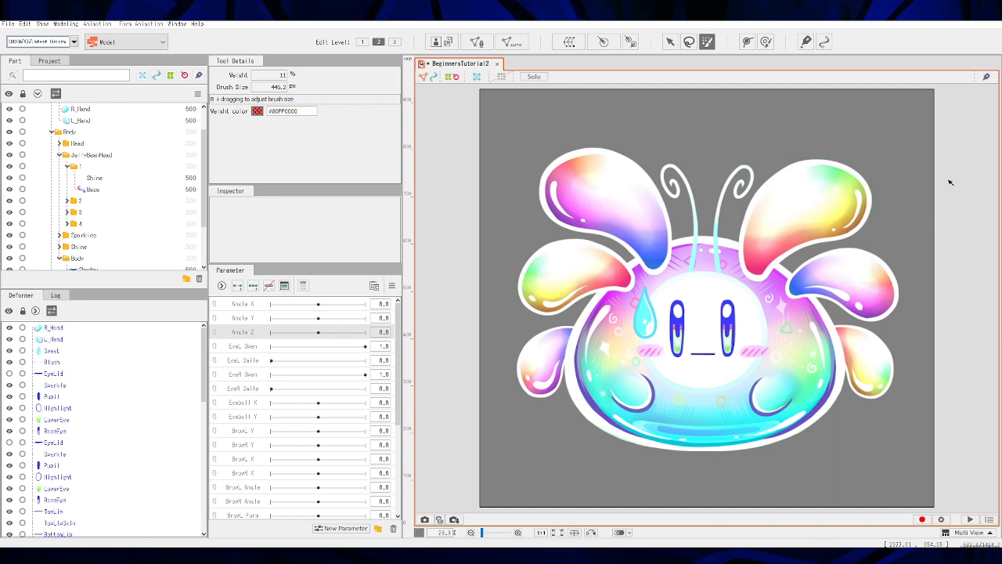
pyautogui.click(747, 43)
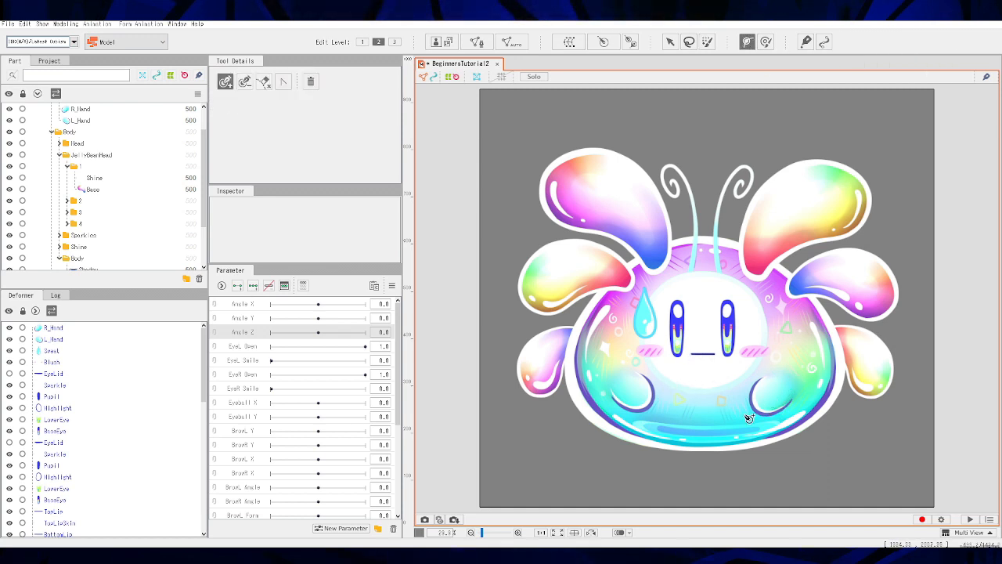
pyautogui.click(56, 328)
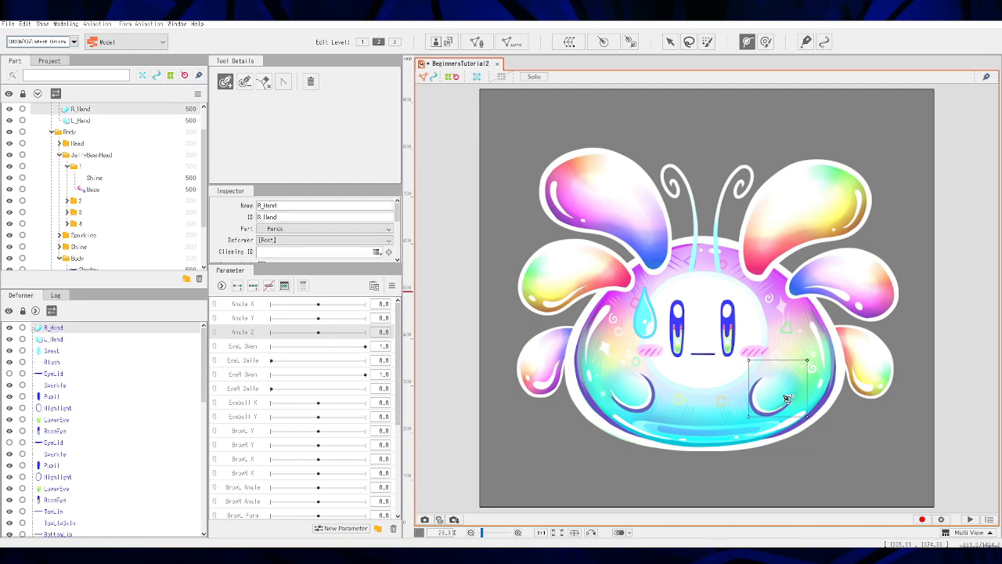
pyautogui.click(789, 372)
pyautogui.click(771, 395)
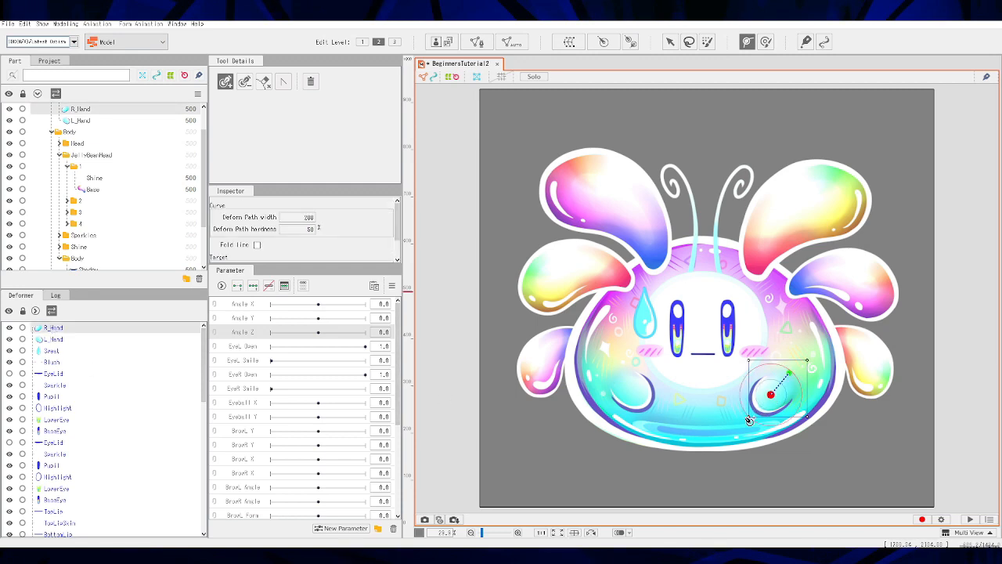
pyautogui.scroll(5, 772, 415)
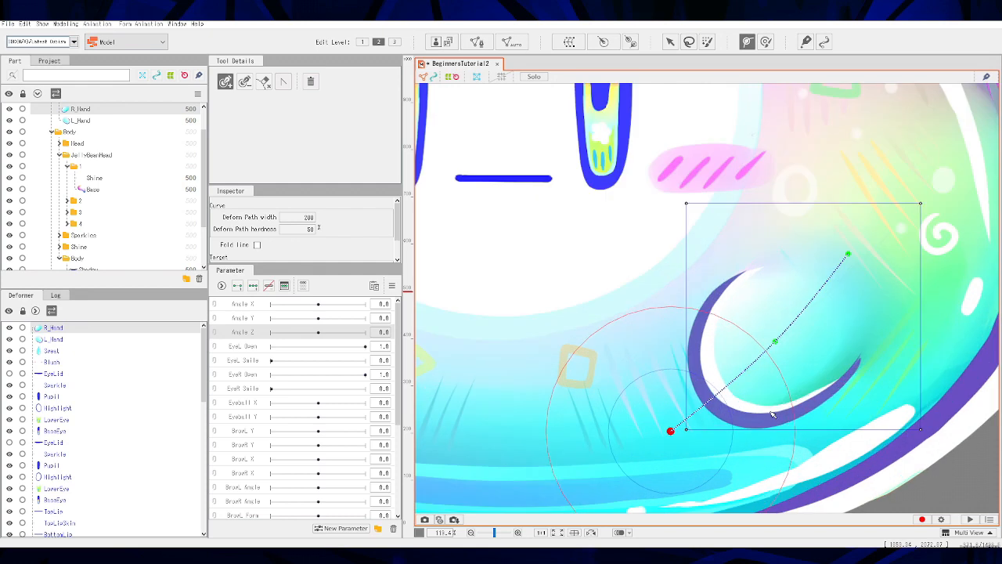
pyautogui.scroll(-3, 772, 415)
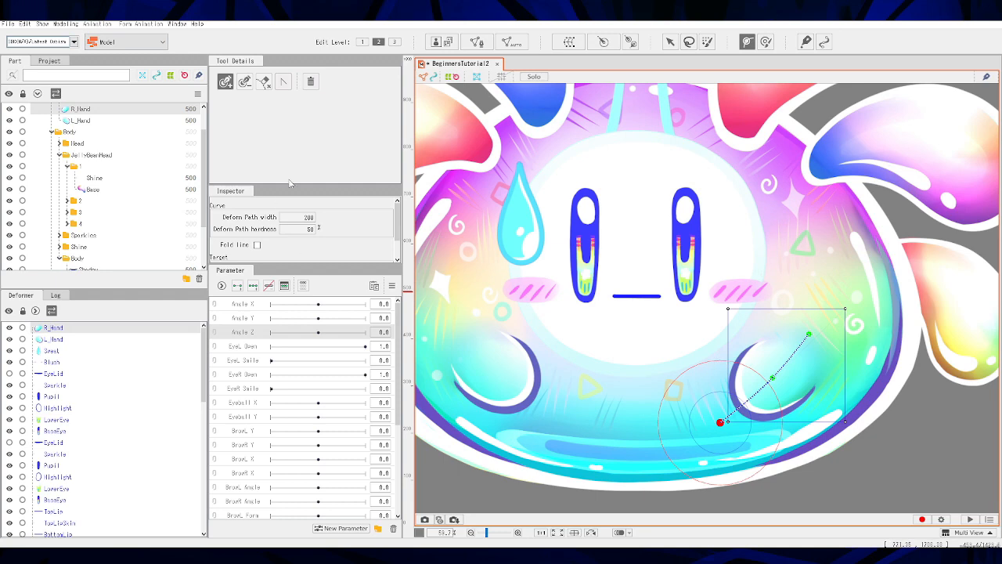
# - Try bending R_Hand by pulling the lower end of its deform path outward, and undo the bend together with the path
pyautogui.click(669, 42)
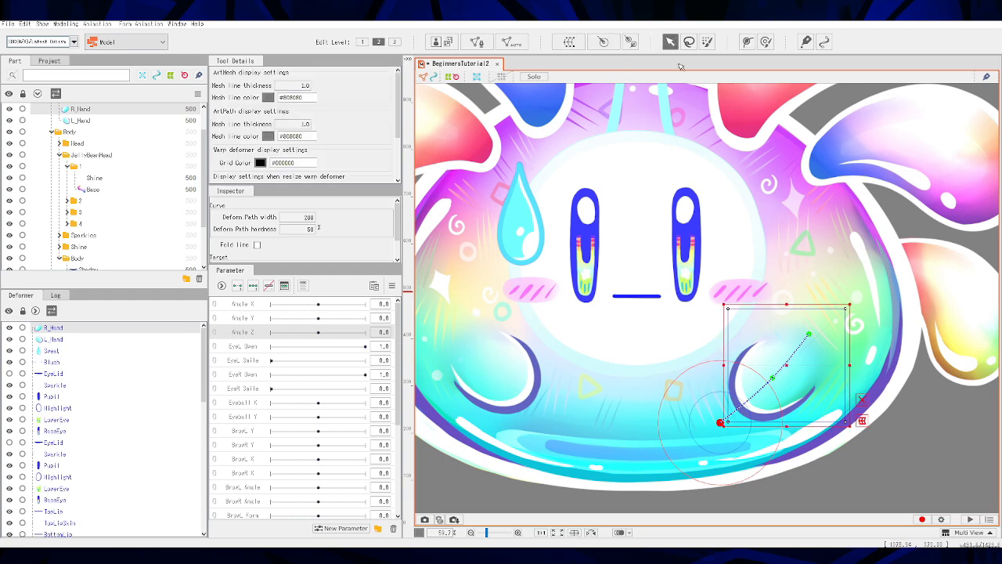
pyautogui.moveTo(723, 425); pyautogui.dragTo(704, 412)
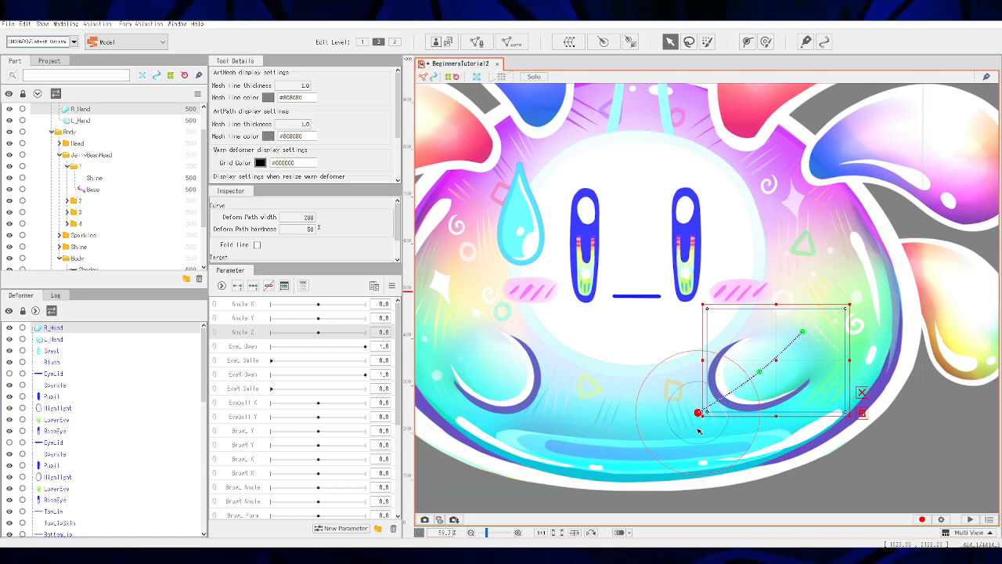
pyautogui.hotkey('ctrl', 'z')
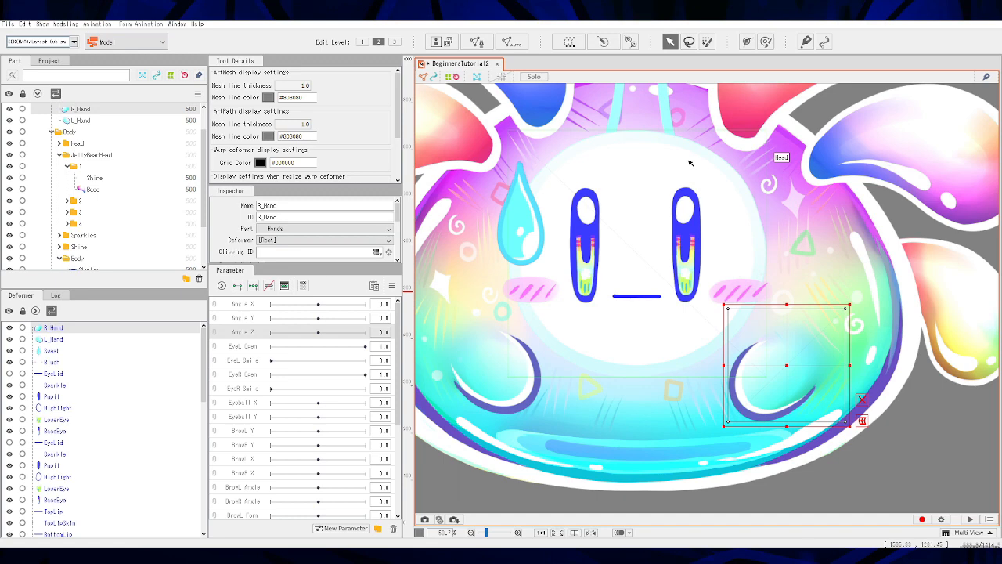
# - Activate the Deform Brush on the R_Hand mesh and reduce its brush size
pyautogui.click(766, 41)
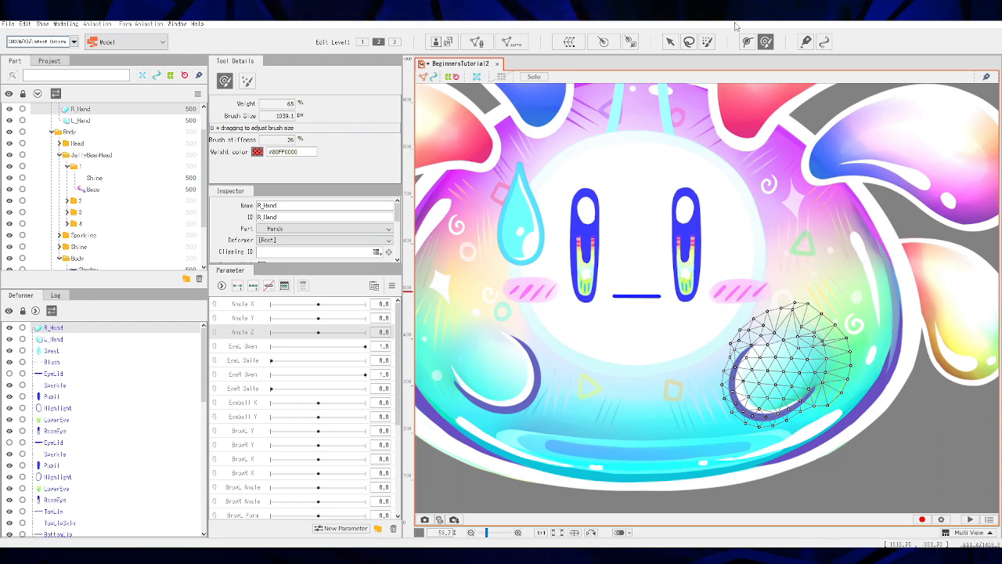
pyautogui.scroll(-3, 784, 262)
pyautogui.scroll(3, 784, 262)
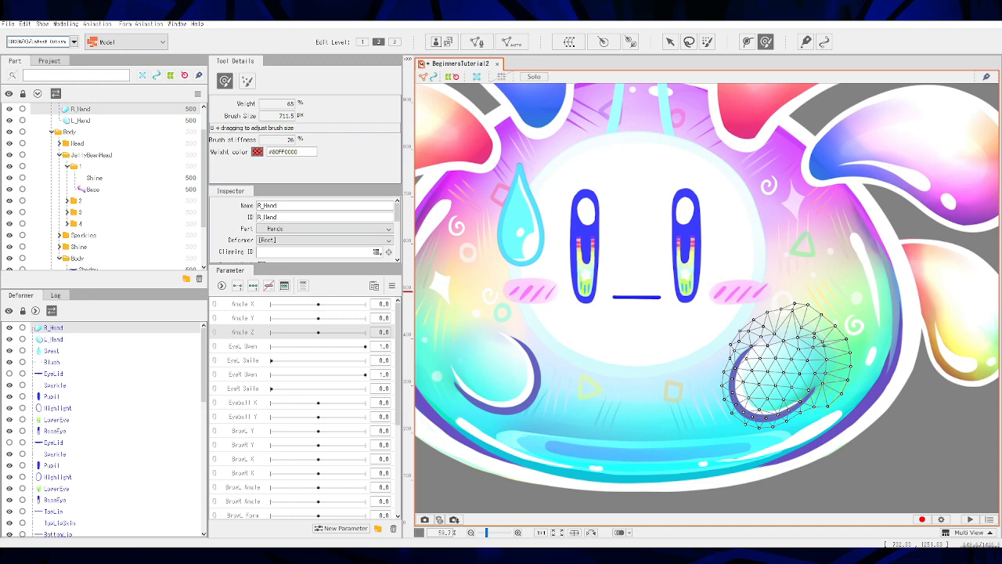
pyautogui.moveTo(728, 307); pyautogui.dragTo(727, 298)
pyautogui.press('ctrl')
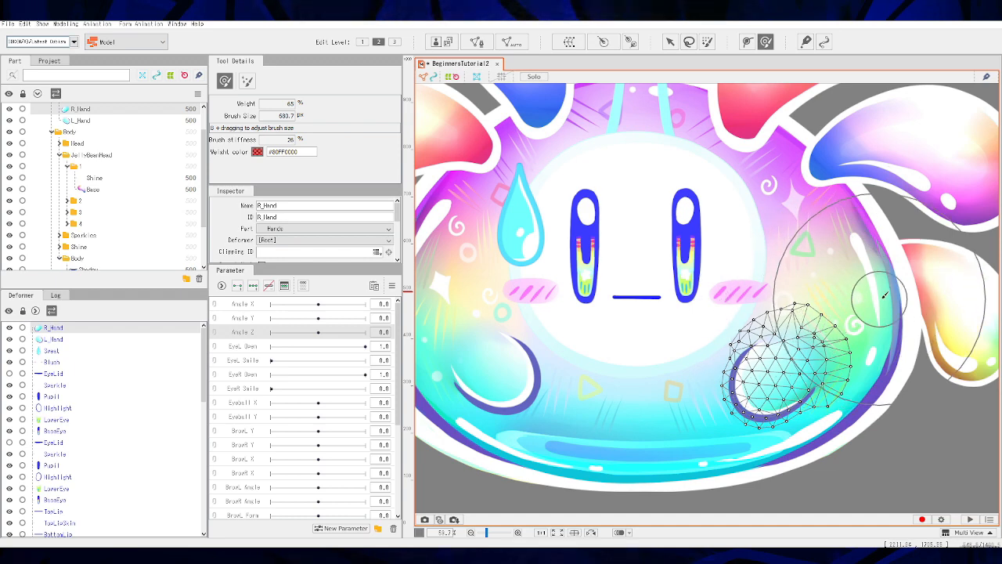
# - Try pushing different edges of the R_Hand mesh with the Deform Brush, undoing the deformations
pyautogui.moveTo(853, 312); pyautogui.dragTo(849, 306)
pyautogui.press('ctrl')
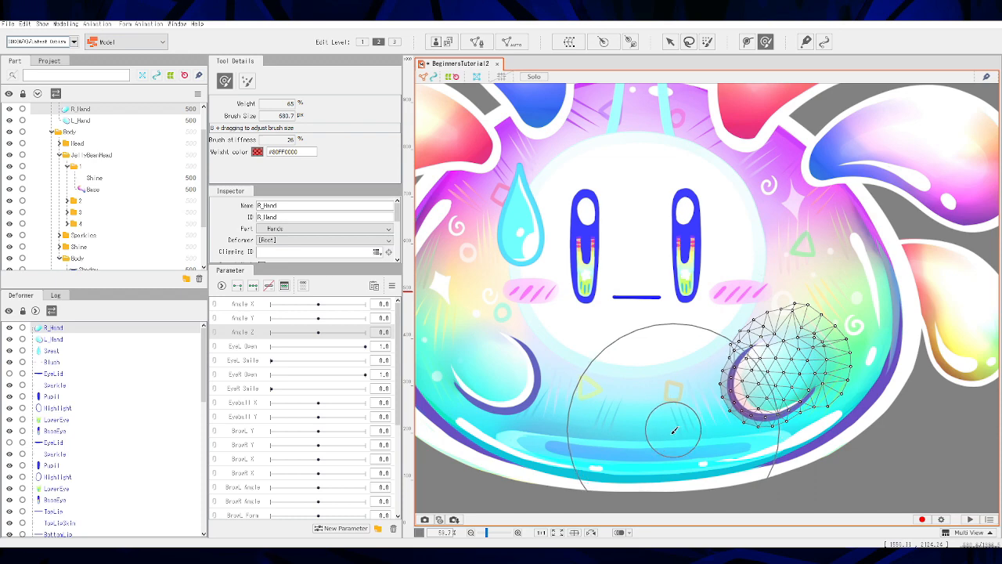
pyautogui.hotkey('ctrl', 'z')
pyautogui.moveTo(749, 374)
pyautogui.mouseDown()
pyautogui.moveTo(764, 335)
pyautogui.moveTo(744, 356)
pyautogui.mouseUp()
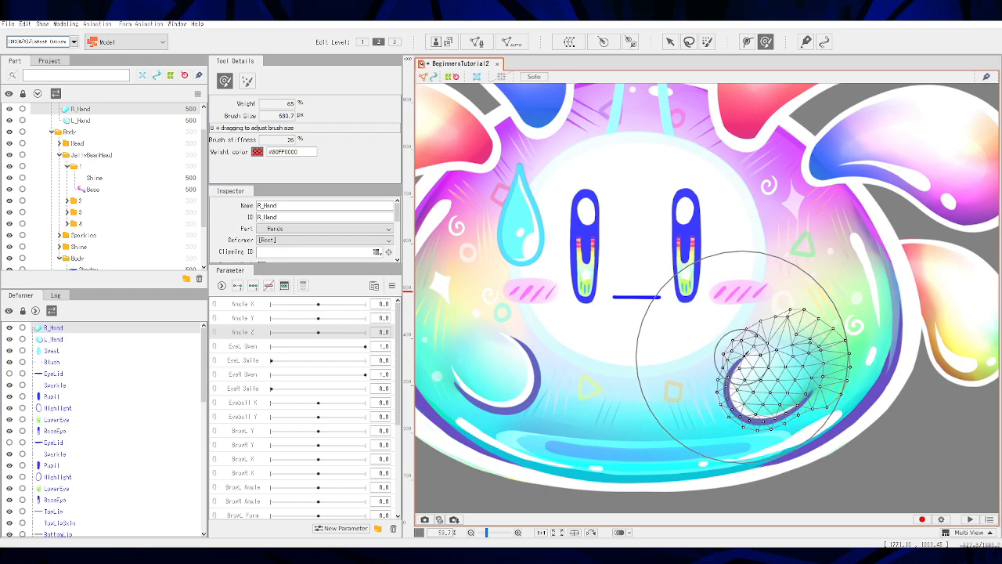
pyautogui.hotkey('ctrl', 'z')
pyautogui.hotkey('ctrl', 'z')
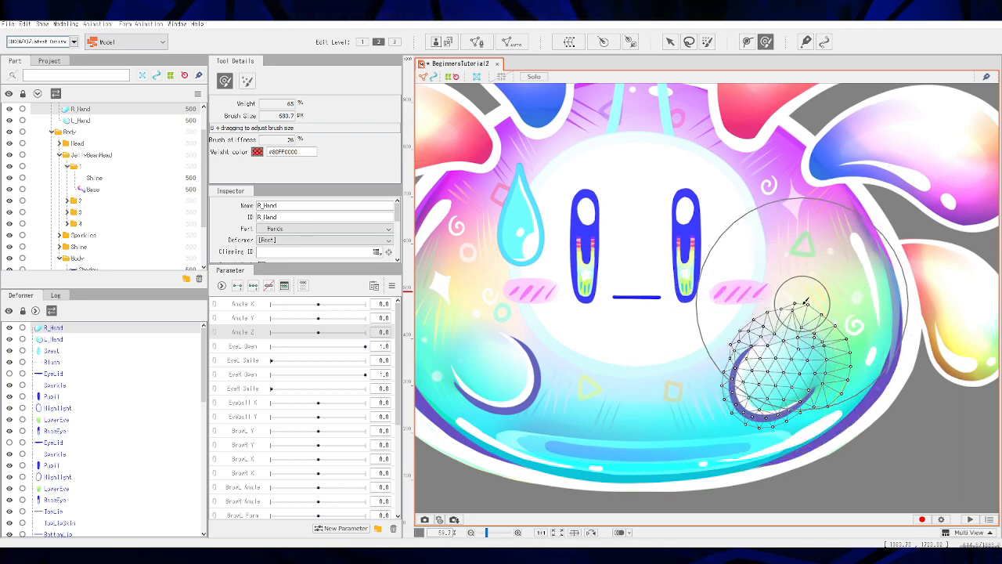
pyautogui.moveTo(793, 302); pyautogui.dragTo(796, 314)
pyautogui.hotkey('ctrl', 'z')
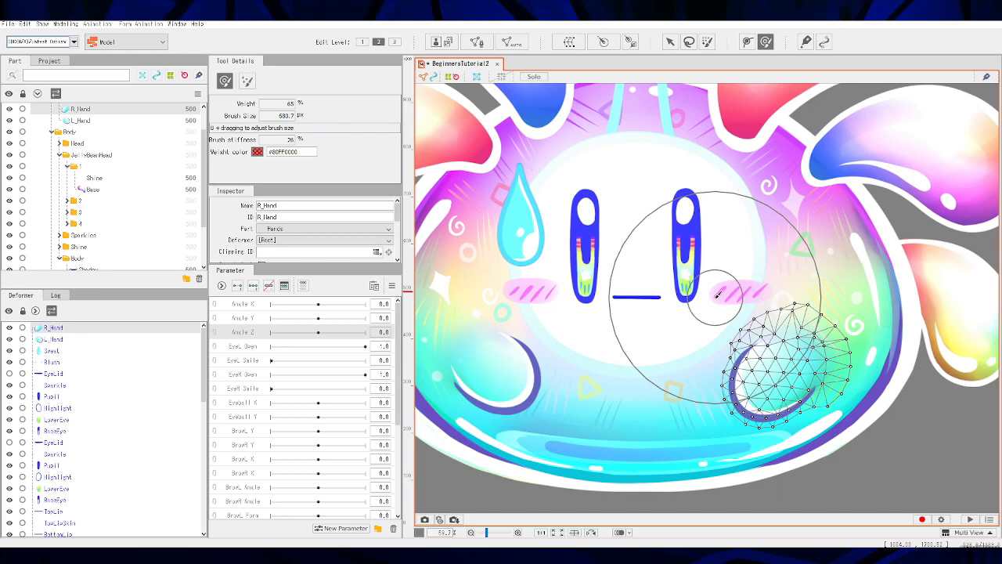
# - Paint a brush selection at 100% weight over the upper and outer vertices of the R_Hand mesh, and return to the Deform Brush
pyautogui.press('ctrl')
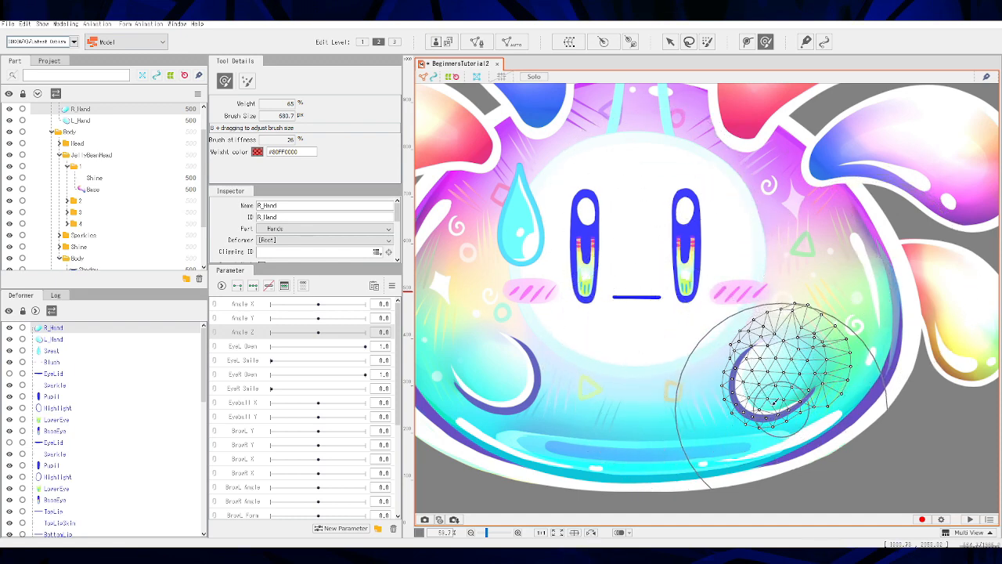
pyautogui.click(706, 41)
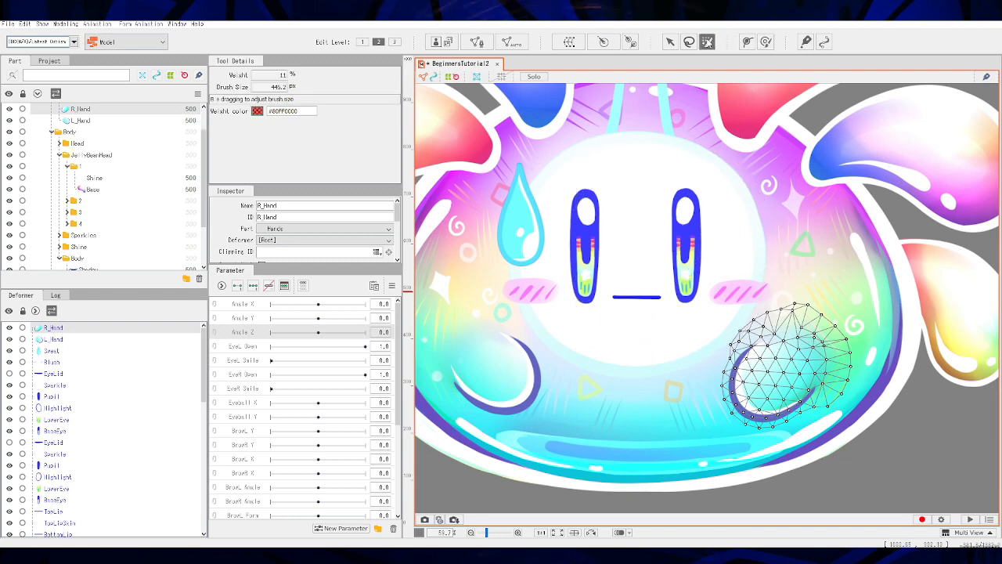
pyautogui.moveTo(761, 332)
pyautogui.mouseDown()
pyautogui.moveTo(742, 309)
pyautogui.moveTo(741, 320)
pyautogui.moveTo(753, 312)
pyautogui.moveTo(823, 324)
pyautogui.moveTo(798, 335)
pyautogui.moveTo(810, 345)
pyautogui.moveTo(784, 327)
pyautogui.moveTo(766, 356)
pyautogui.moveTo(798, 351)
pyautogui.moveTo(817, 333)
pyautogui.moveTo(828, 284)
pyautogui.moveTo(793, 297)
pyautogui.moveTo(789, 335)
pyautogui.moveTo(759, 320)
pyautogui.mouseUp()
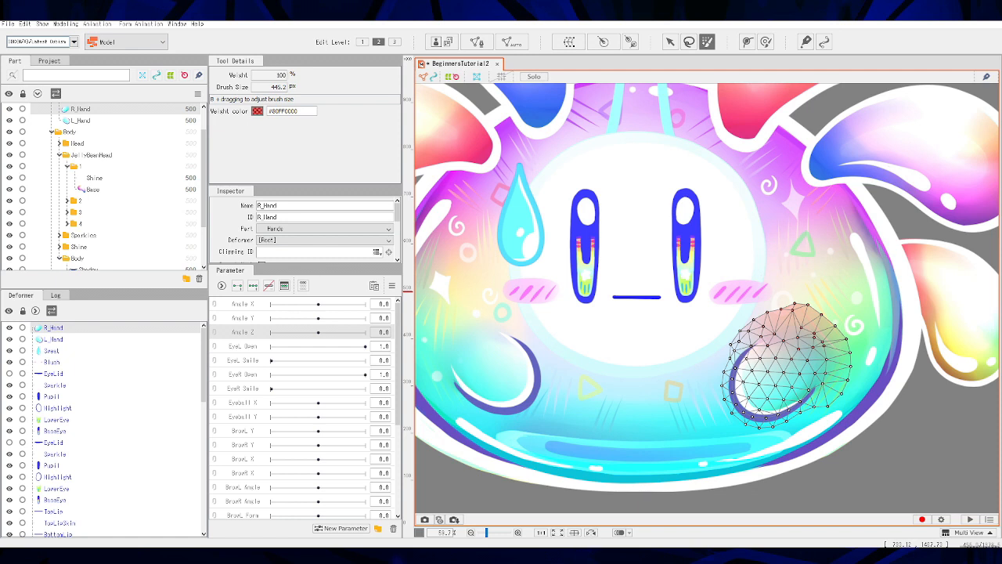
pyautogui.moveTo(796, 335)
pyautogui.mouseDown()
pyautogui.moveTo(786, 335)
pyautogui.moveTo(794, 331)
pyautogui.mouseUp()
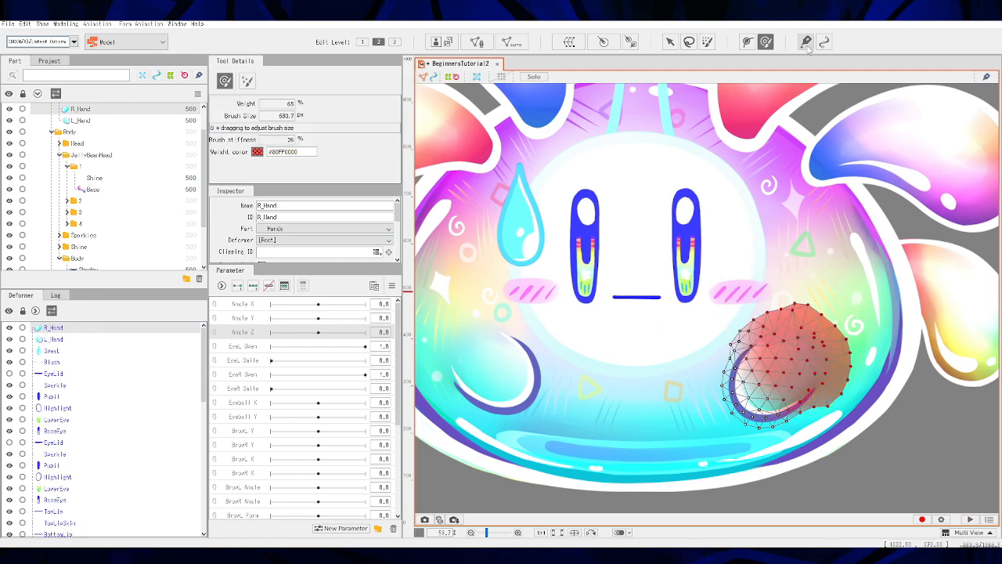
pyautogui.click(766, 41)
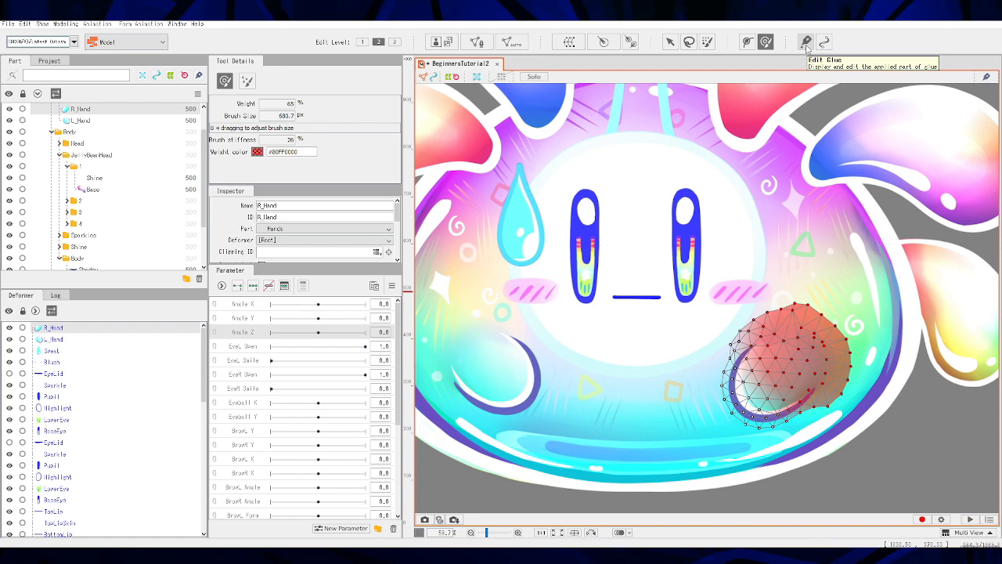
pyautogui.click(806, 43)
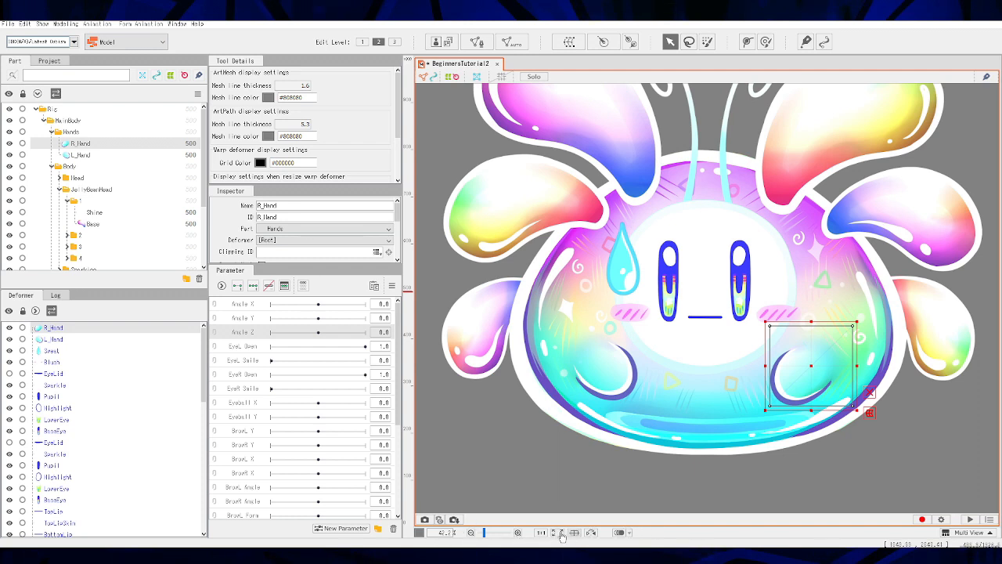
# - Zoom the canvas in and out to examine the character at several magnifications, ending with the whole character in view
pyautogui.click(497, 534)
pyautogui.click(474, 533)
pyautogui.click(471, 533)
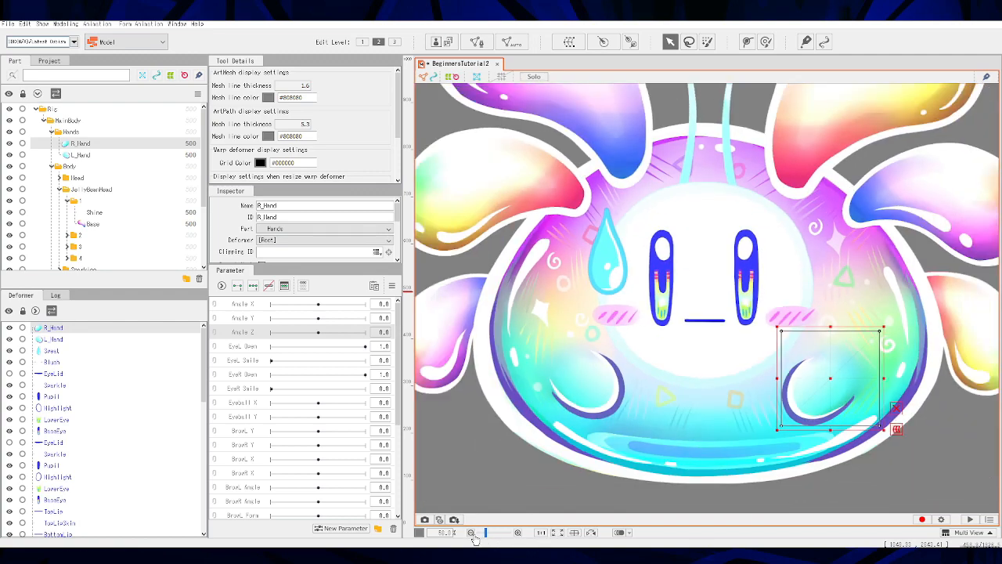
pyautogui.click(470, 533)
pyautogui.click(470, 533)
pyautogui.scroll(3, 677, 419)
pyautogui.scroll(-3, 674, 422)
pyautogui.scroll(1, 669, 425)
pyautogui.scroll(-1, 669, 426)
pyautogui.scroll(1, 667, 427)
pyautogui.scroll(2, 667, 428)
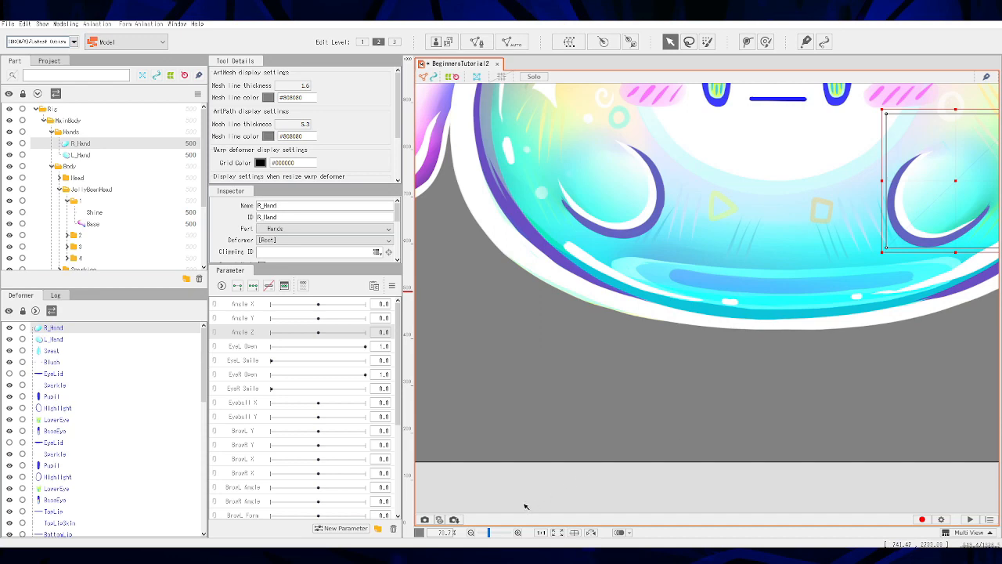
pyautogui.scroll(-2, 683, 333)
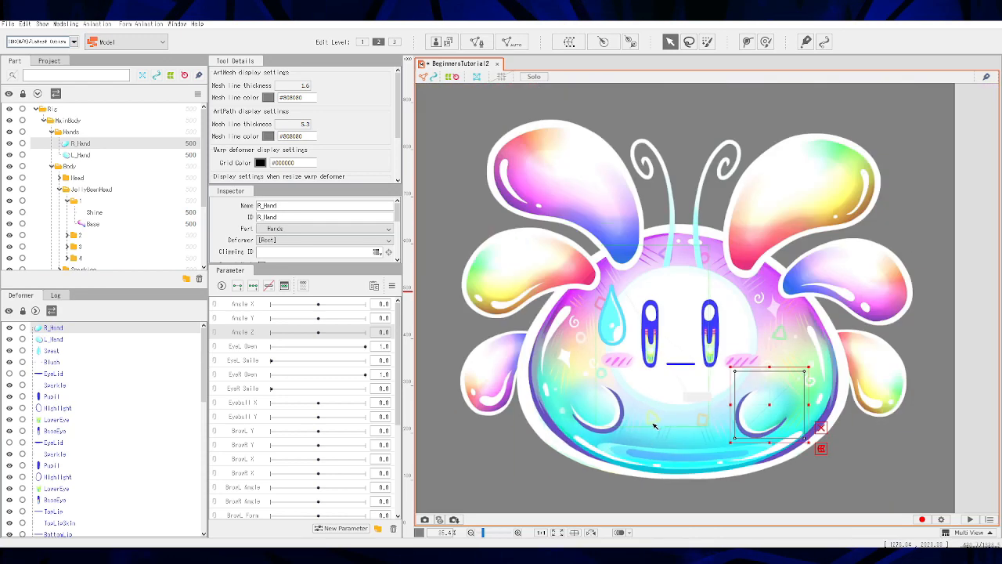
pyautogui.click(517, 533)
pyautogui.click(471, 532)
pyautogui.click(471, 532)
pyautogui.click(517, 533)
pyautogui.click(516, 533)
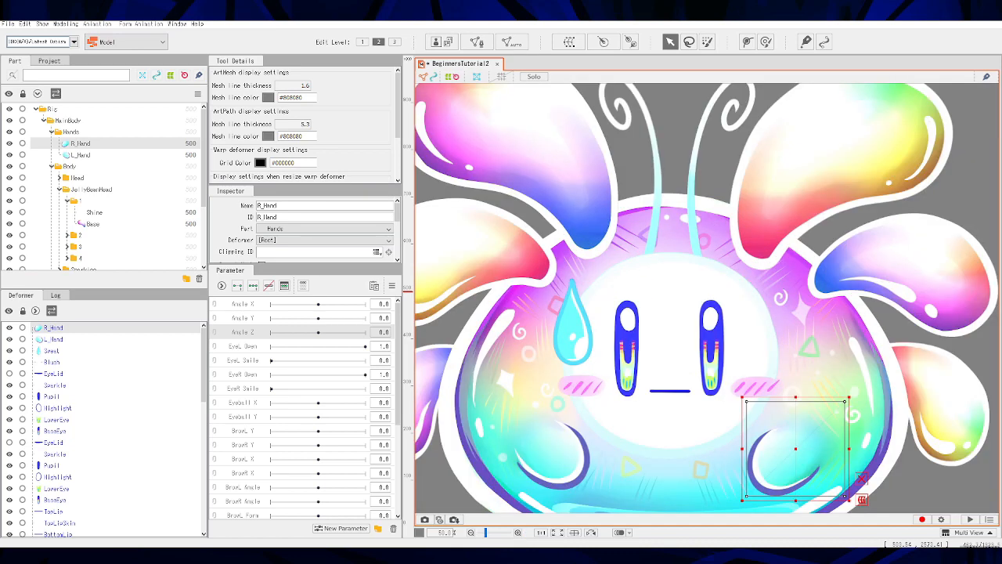
pyautogui.scroll(-1, 953, 275)
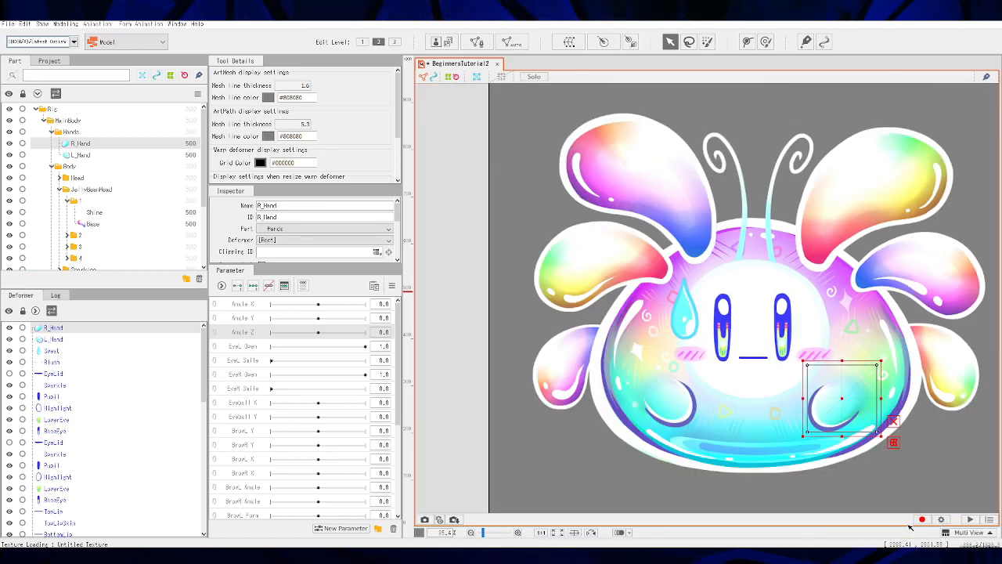
pyautogui.moveTo(917, 416); pyautogui.dragTo(855, 410)
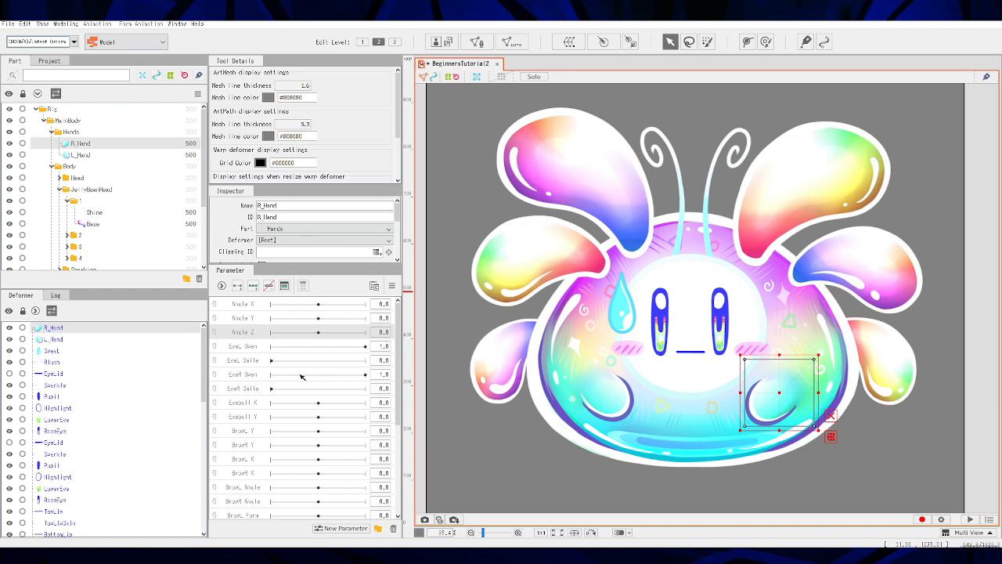
# - Review the parameters included in the random pose settings and the list of random pose presets
pyautogui.click(970, 521)
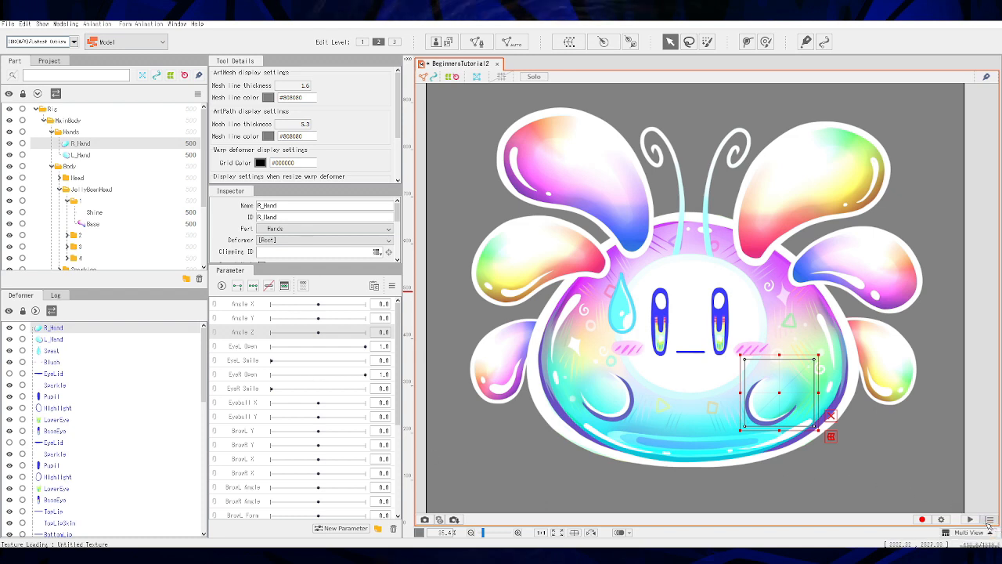
pyautogui.click(984, 525)
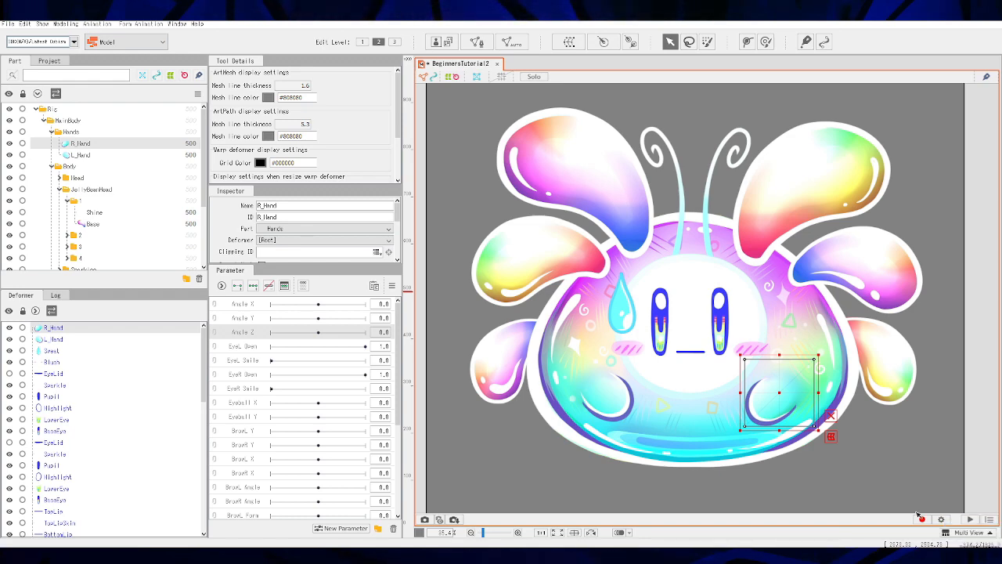
pyautogui.click(980, 523)
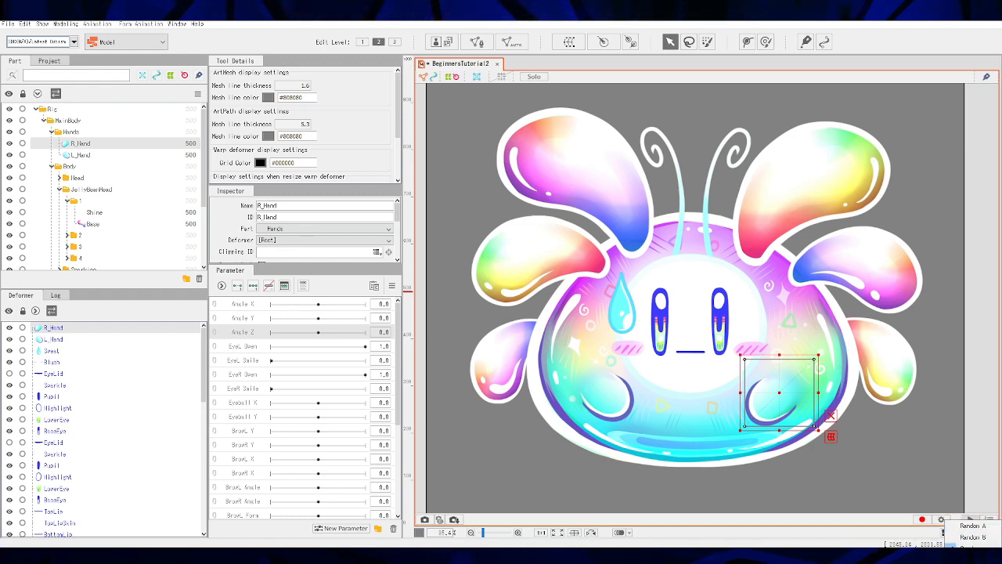
pyautogui.click(971, 546)
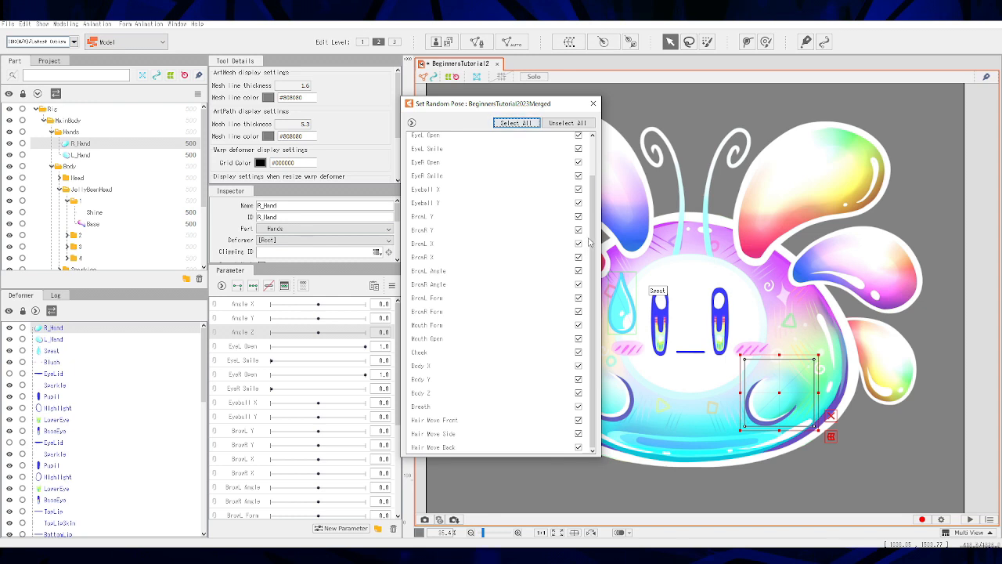
pyautogui.click(596, 103)
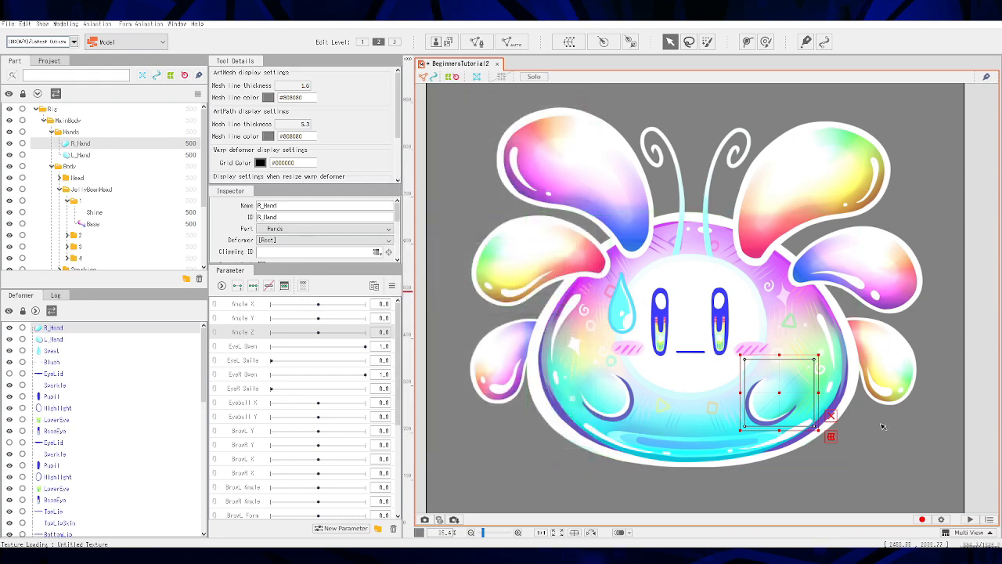
pyautogui.click(986, 521)
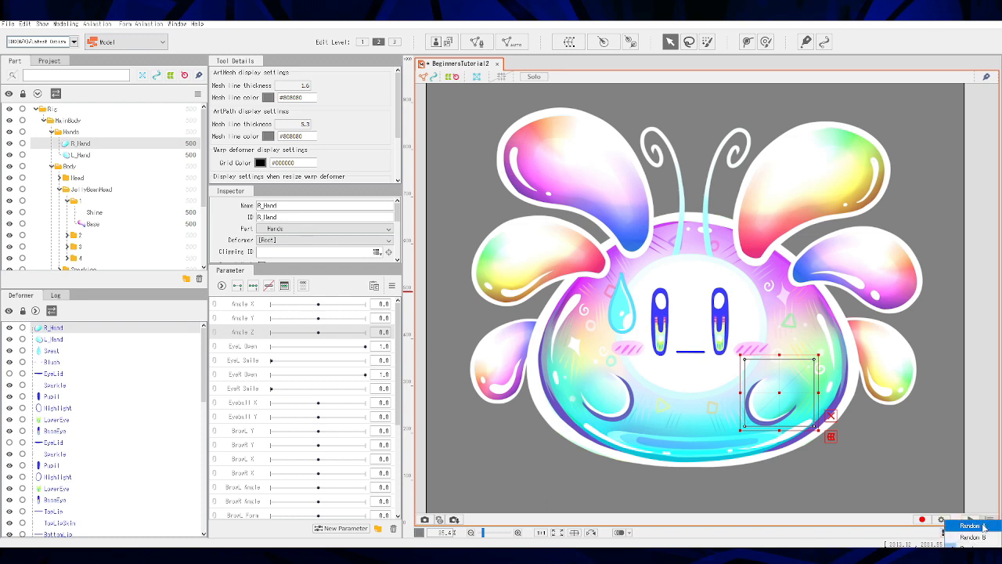
pyautogui.click(986, 487)
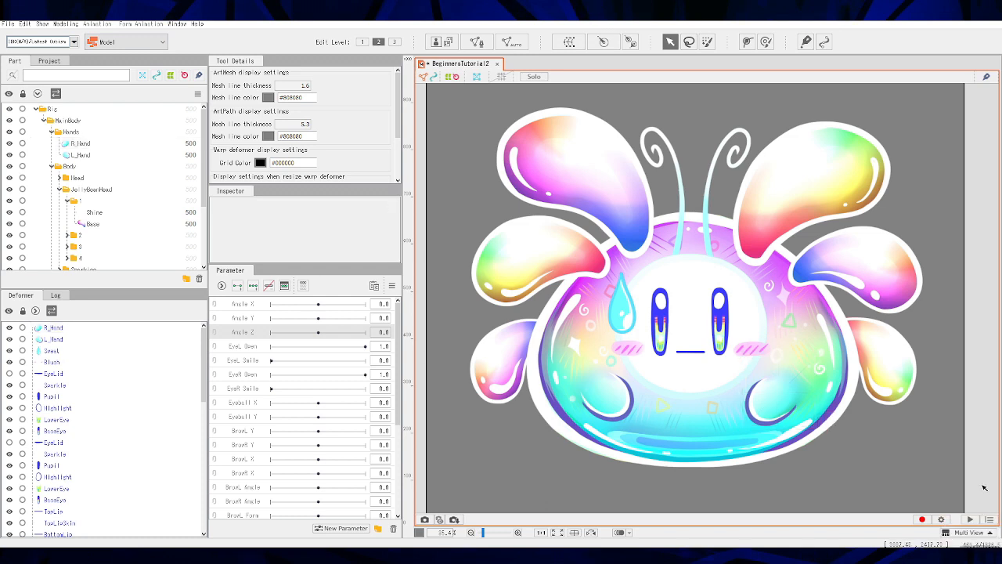
# - Review the recording settings, keeping the option to add to the current animation file, and look at the multi-view layout choices
pyautogui.click(942, 520)
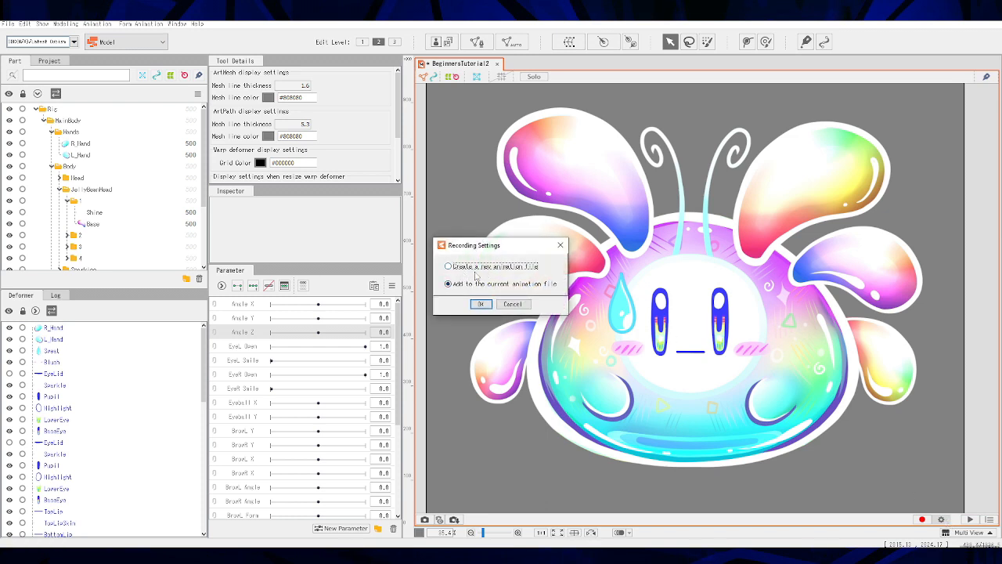
pyautogui.click(481, 303)
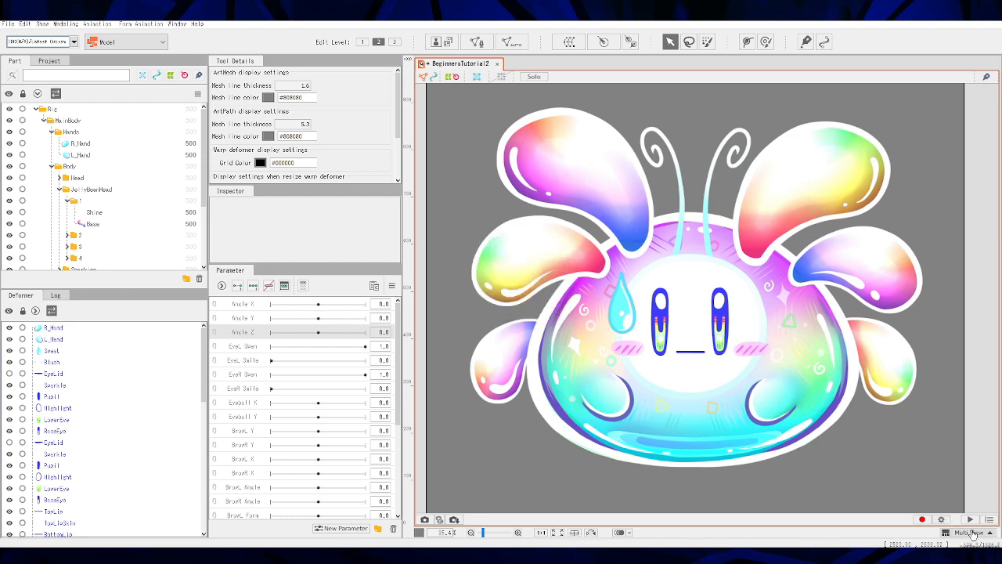
pyautogui.click(989, 532)
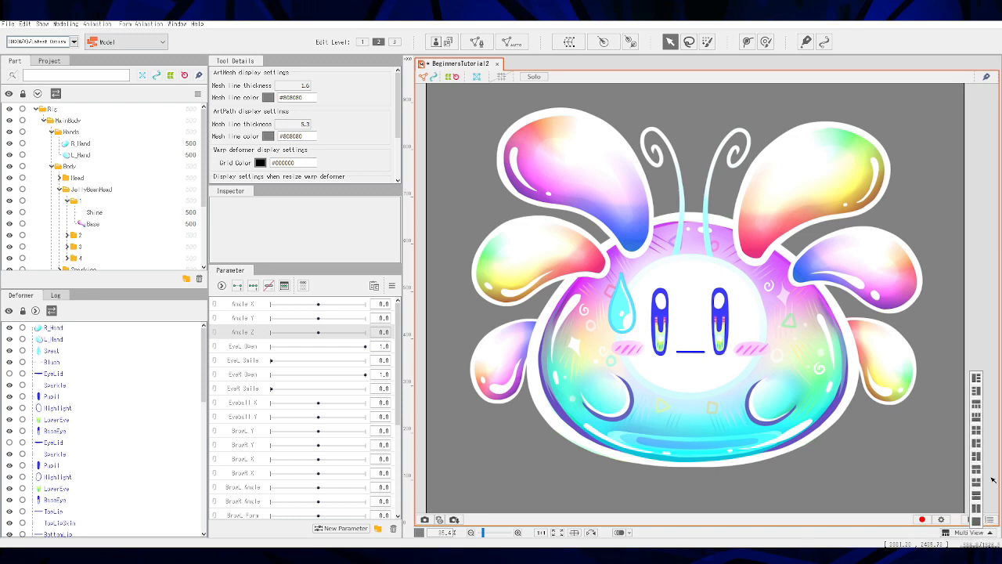
pyautogui.click(975, 296)
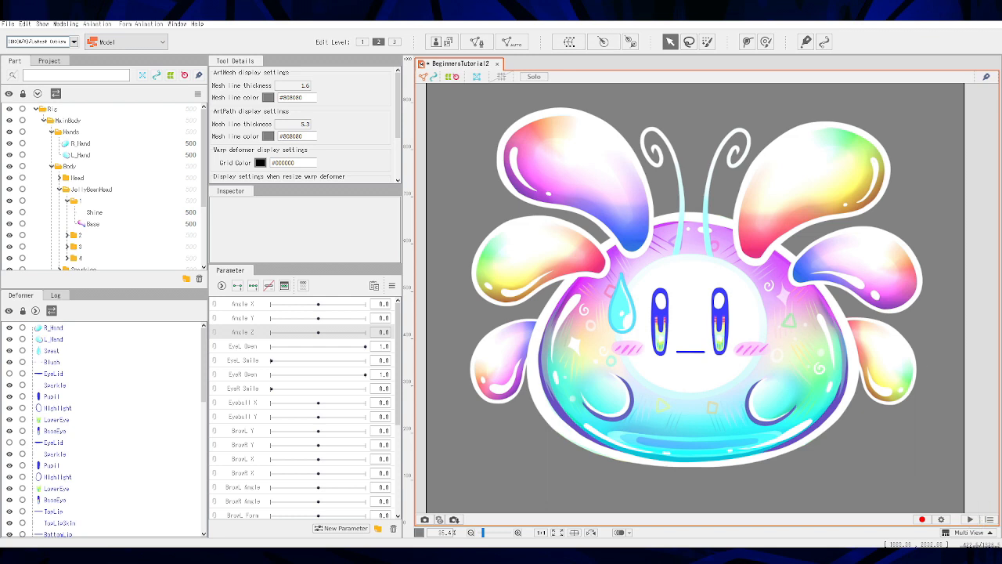
# - Mirror the canvas display back and forth to check the character flipped, and focus the view on the selected R_Hand mesh
pyautogui.click(591, 532)
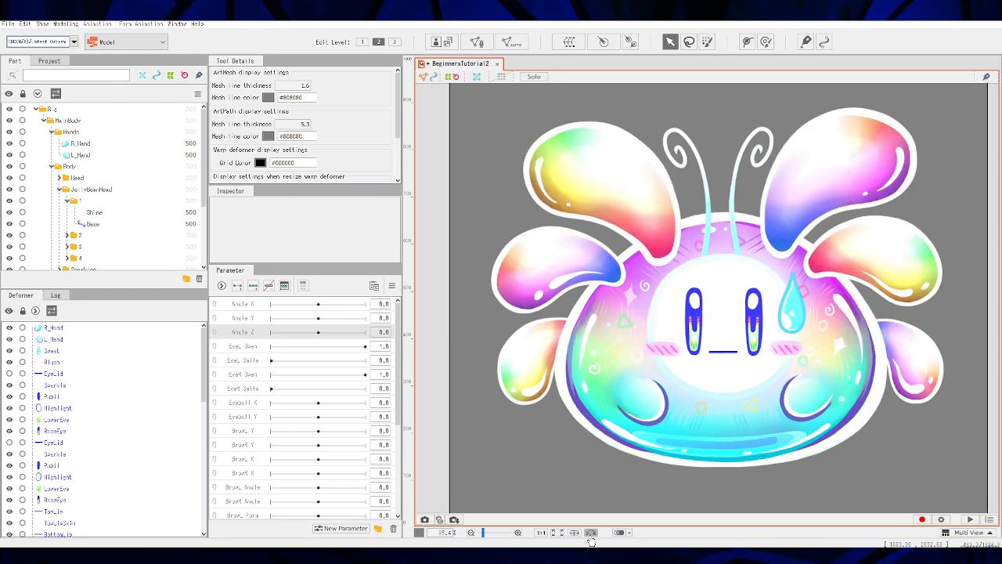
pyautogui.click(591, 533)
pyautogui.click(591, 533)
pyautogui.click(591, 533)
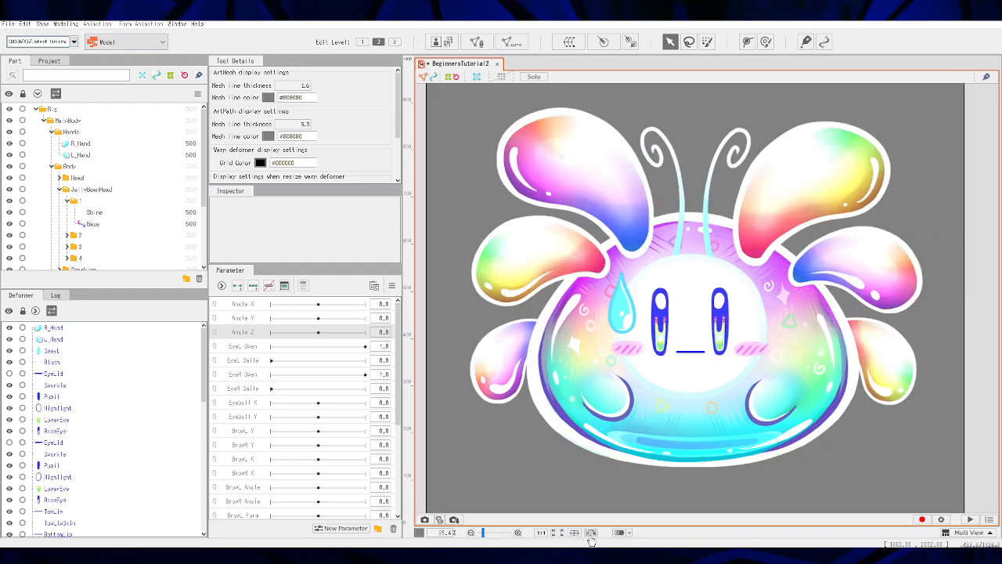
pyautogui.click(53, 327)
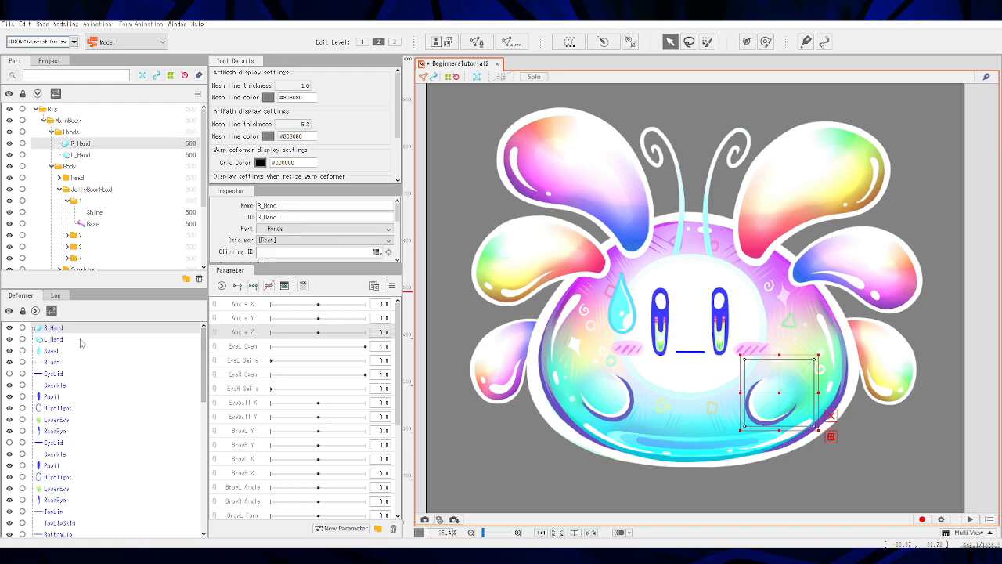
pyautogui.click(574, 532)
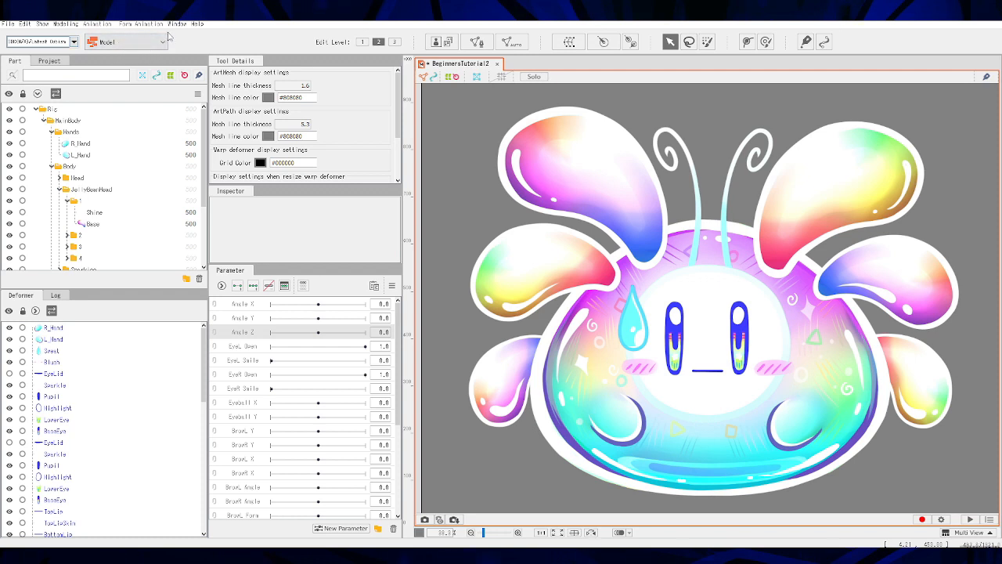
# - Look through the editor modes Model, Animation and Form Animation, and the display options, staying in Model mode
pyautogui.click(162, 41)
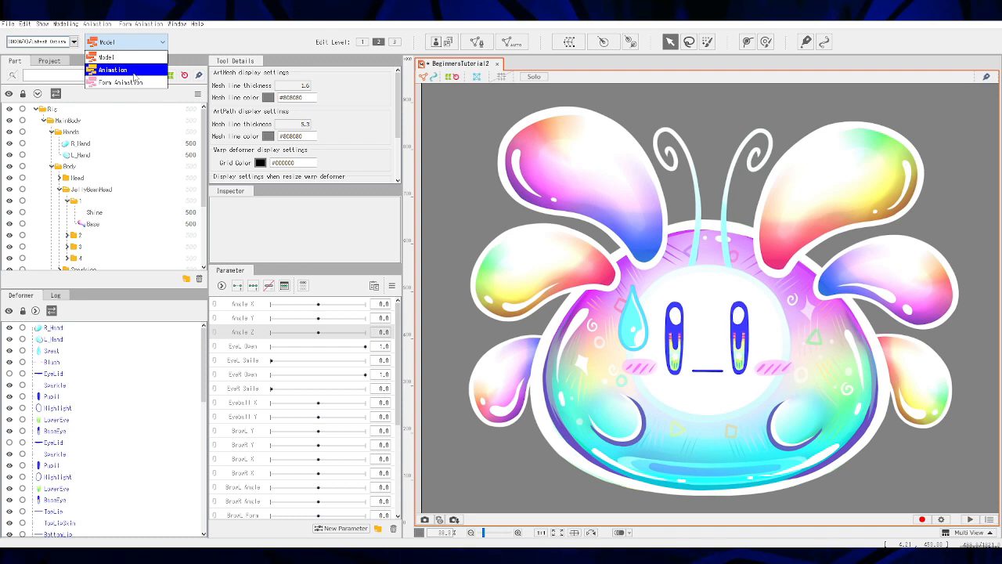
pyautogui.click(134, 75)
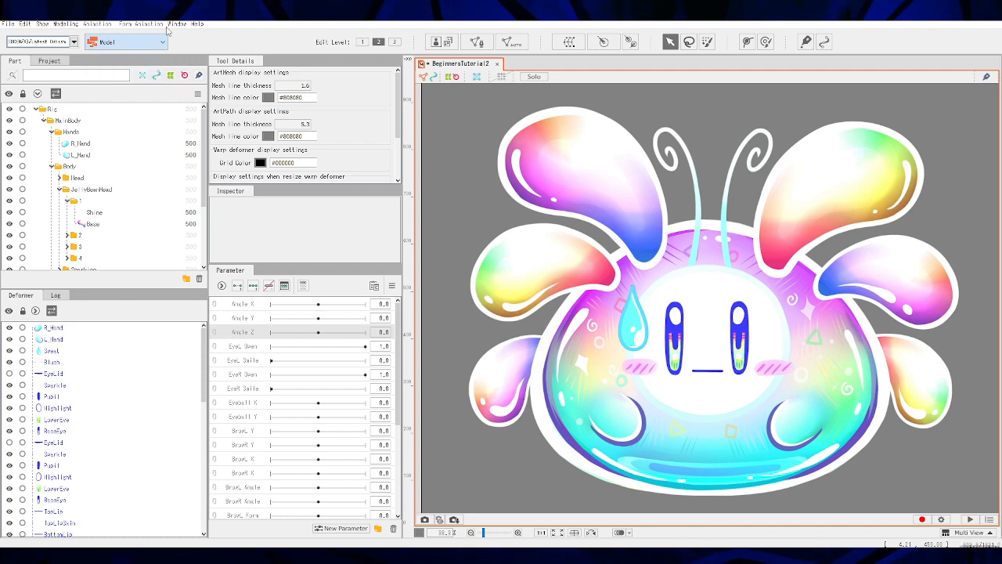
pyautogui.click(44, 24)
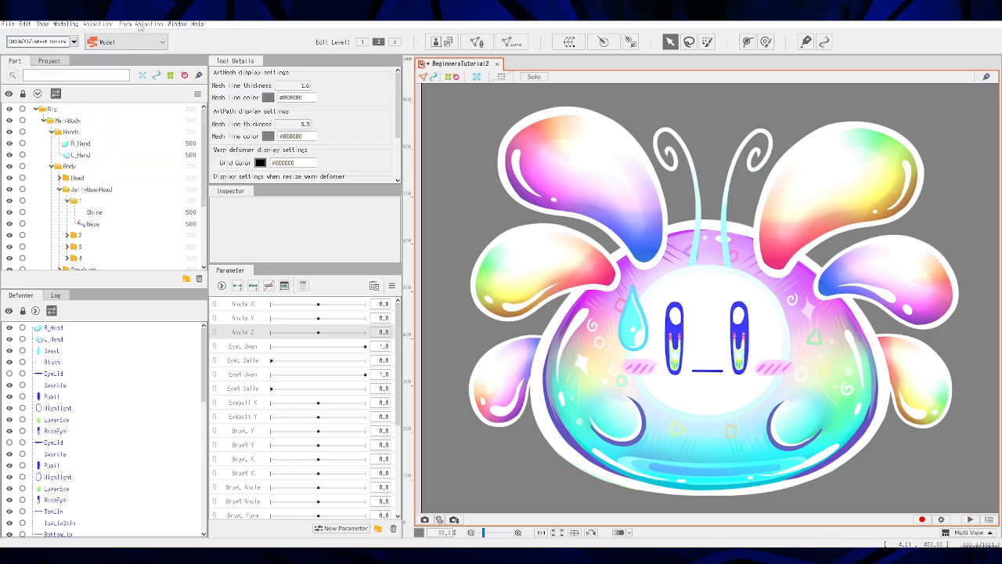